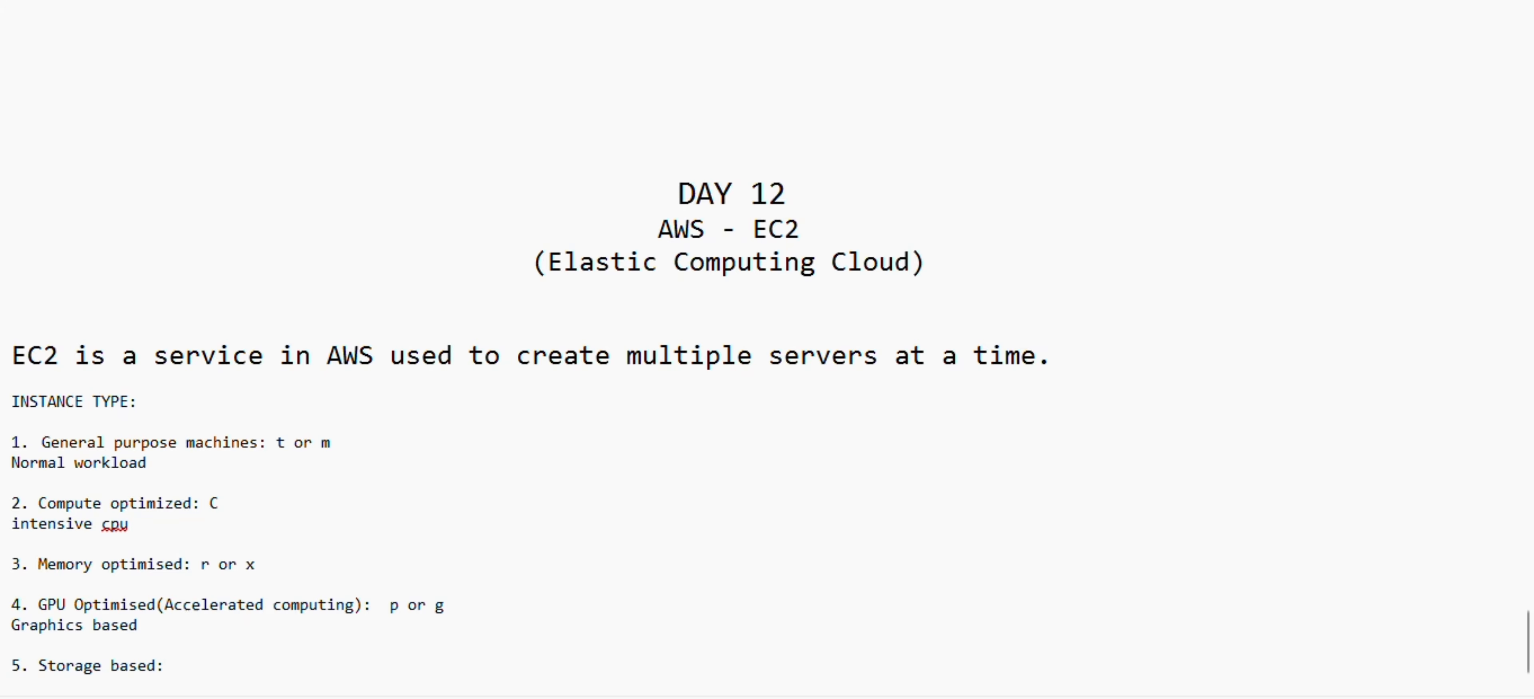
Complete the storage based entry in the EC2 notes with "( i or d)" and add "good storage" on the line below.
text(i or d))
key(Return)
text(good storage)
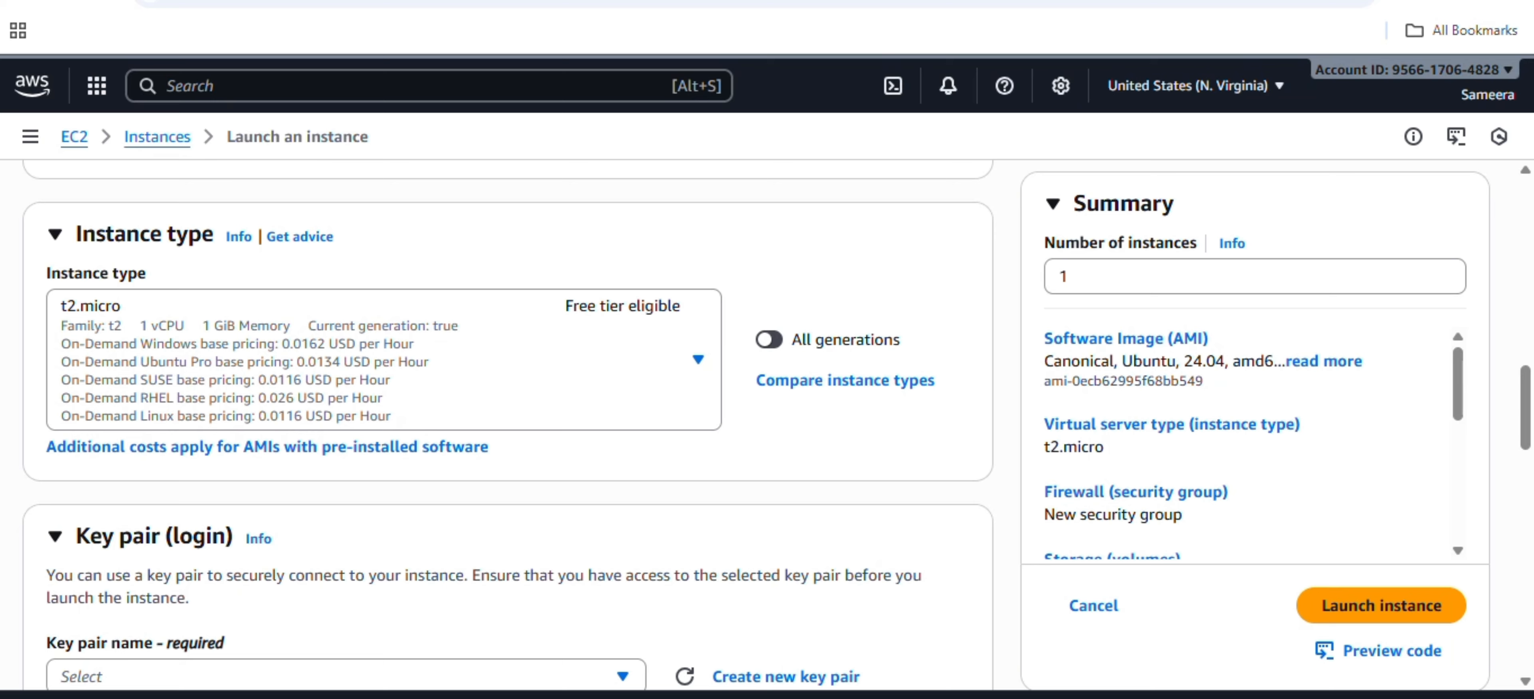
Switch to the AWS launch page and browse the available instance type families for the new instance.
click(696, 361)
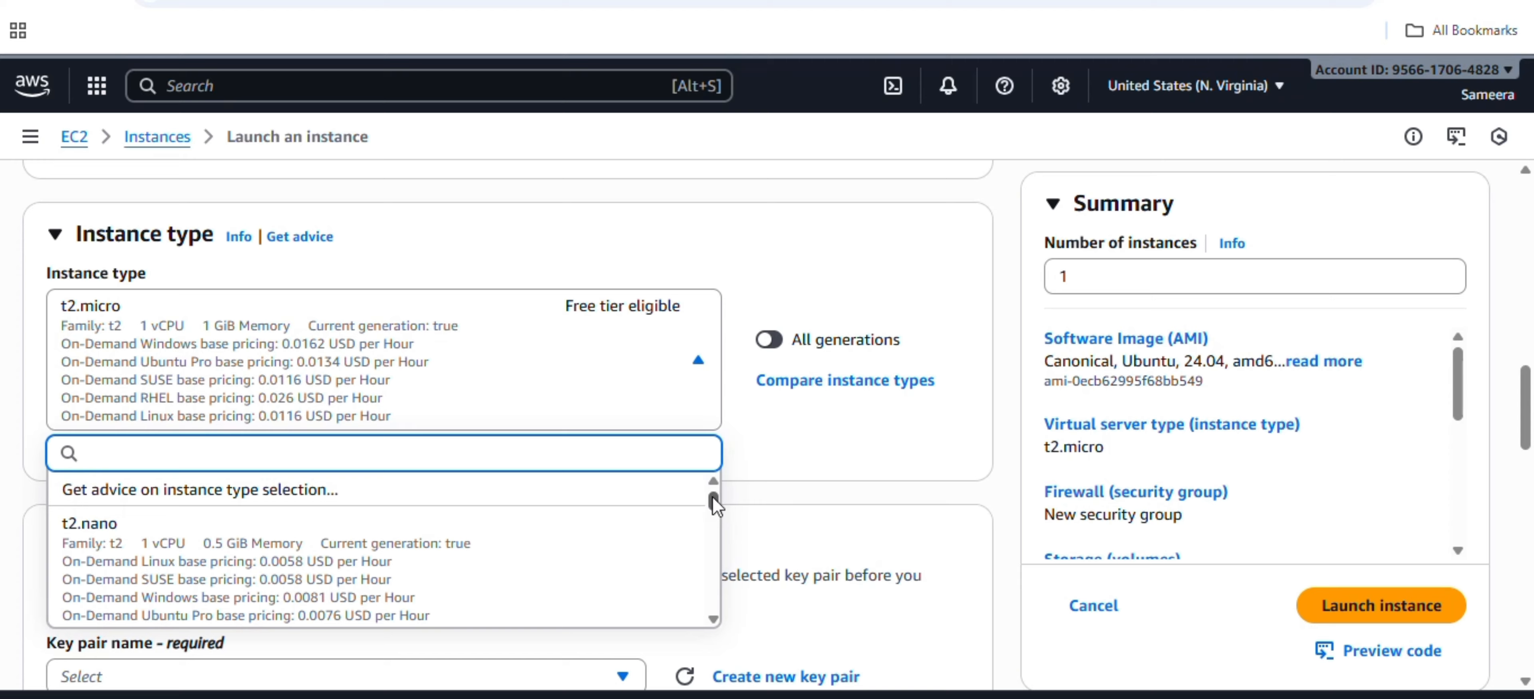
drag(713, 499, 715, 532)
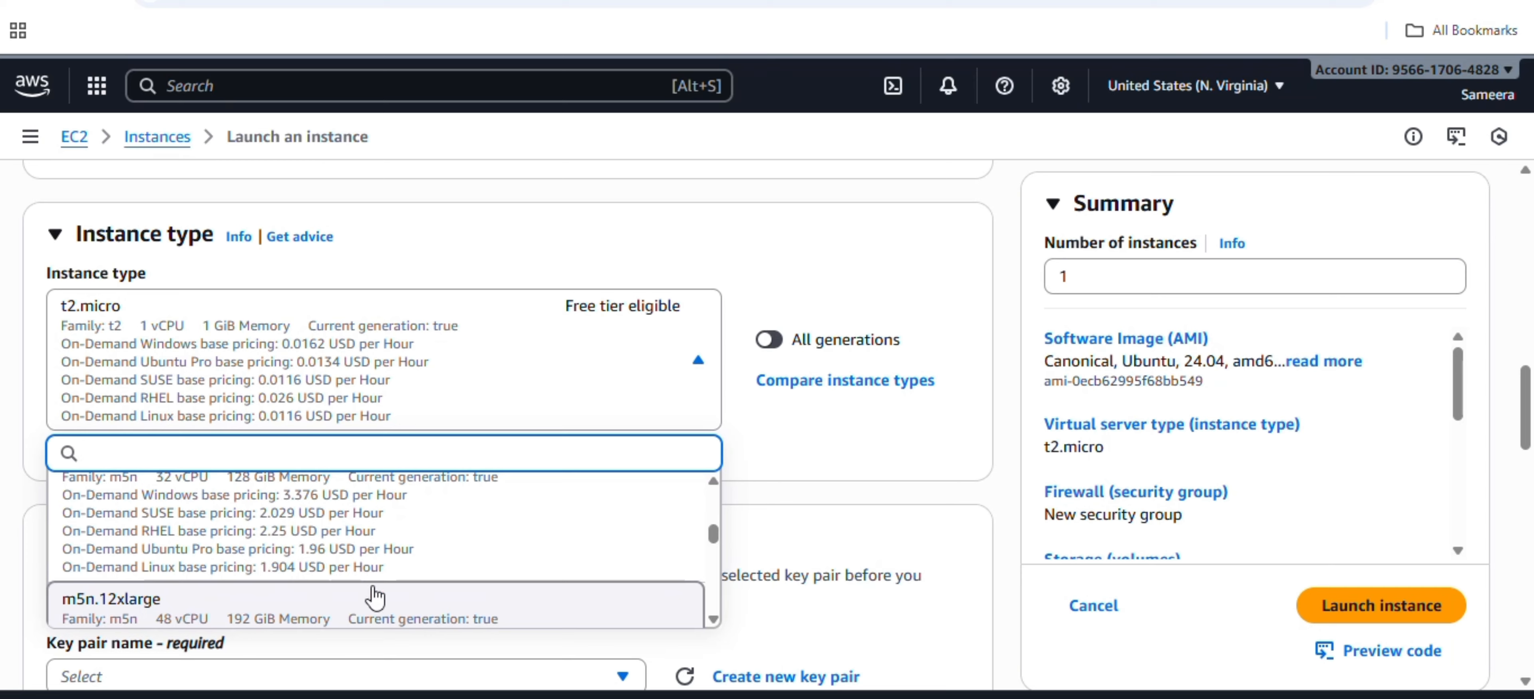
drag(713, 533, 766, 459)
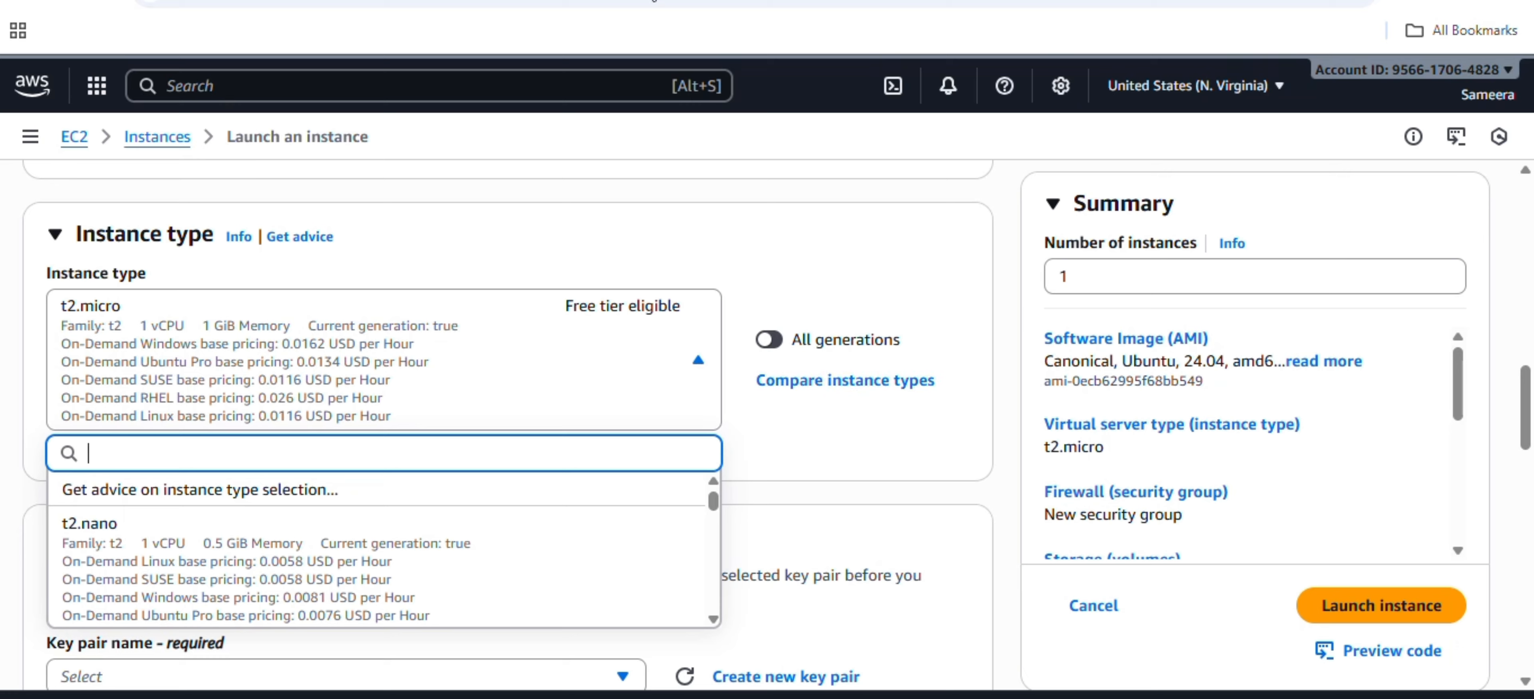
click(657, 126)
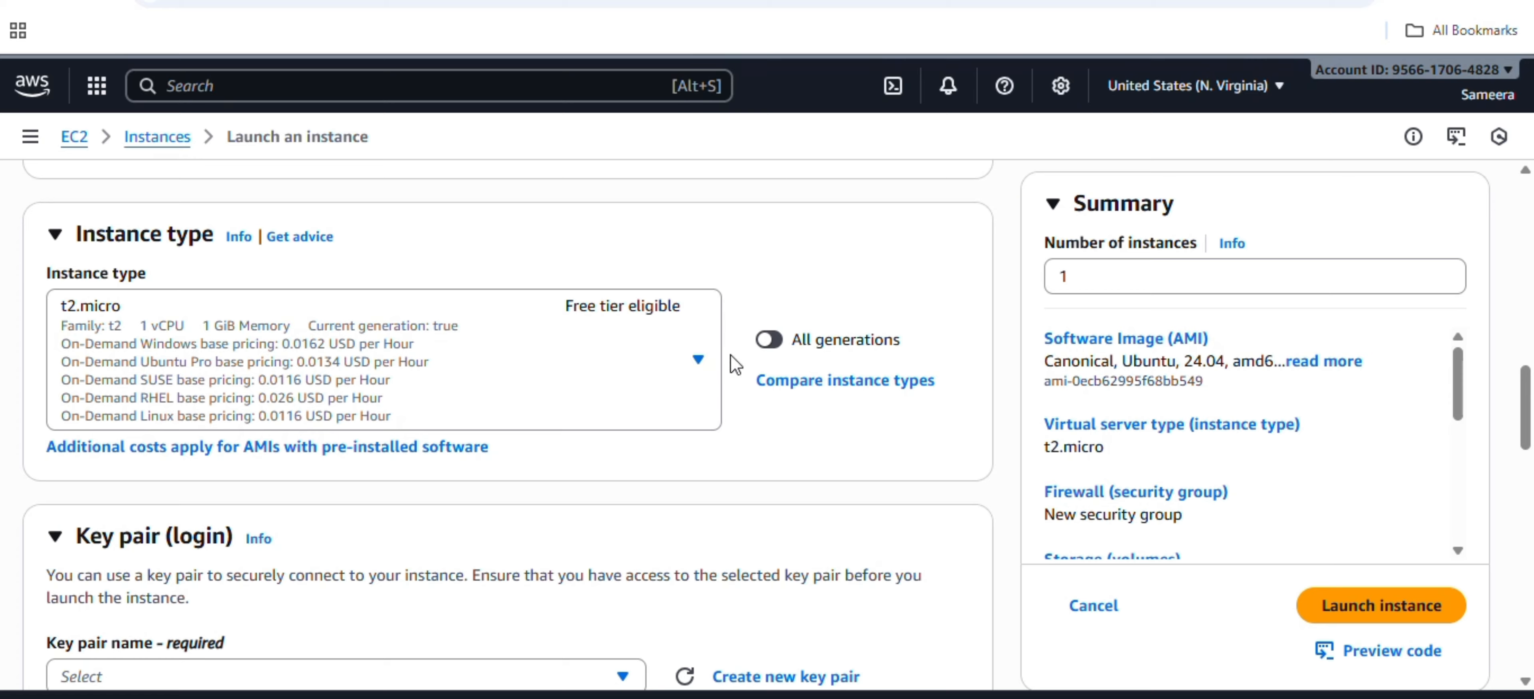
click(697, 359)
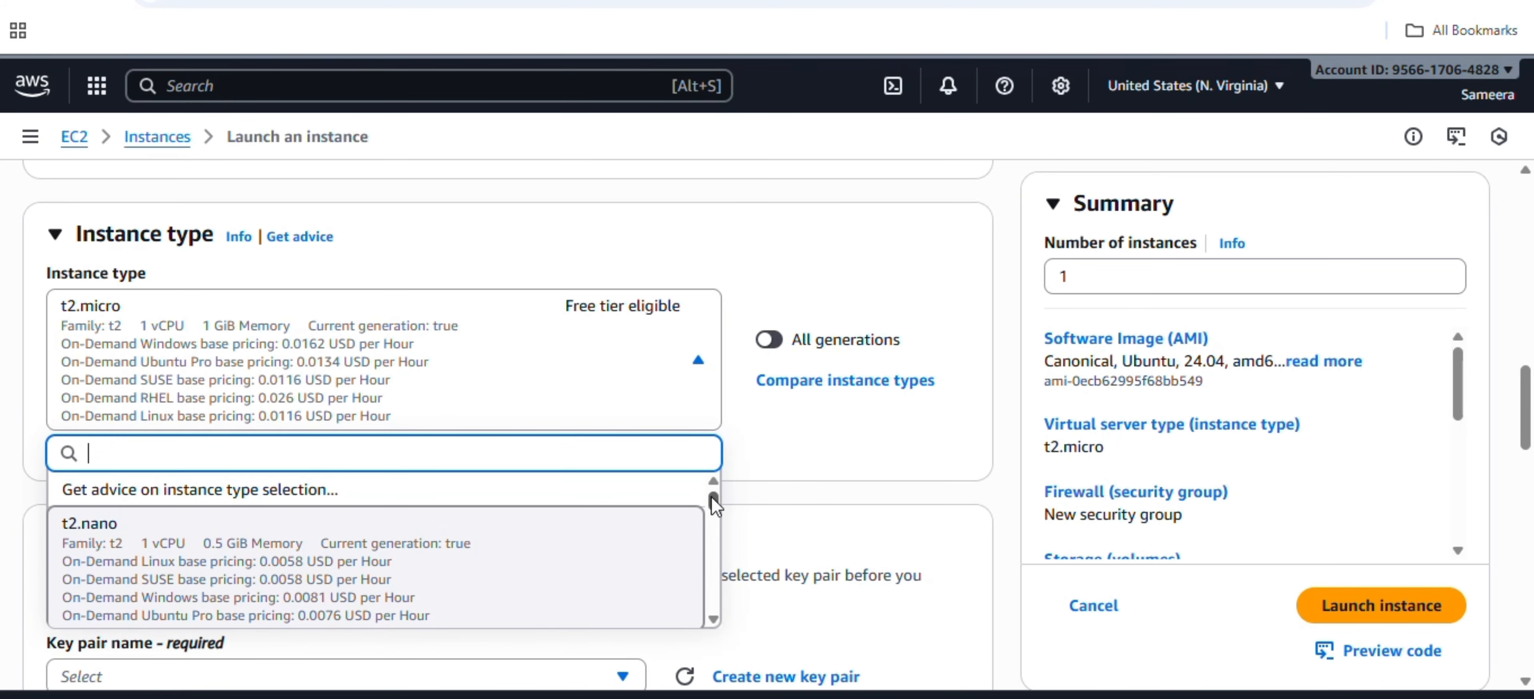
drag(710, 497, 718, 525)
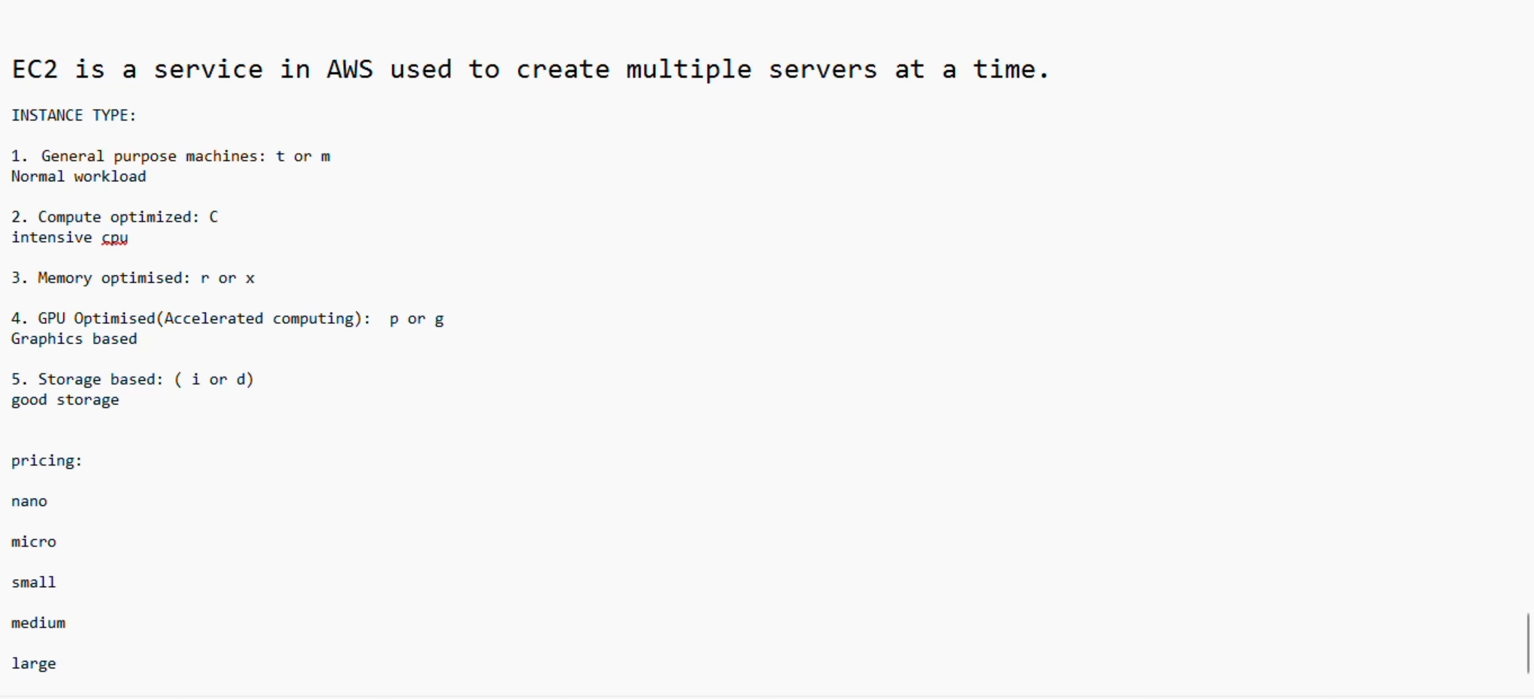
Return from the notes to the AWS launch page and compare the specifications and hourly pricing of the t2 sizes from nano to 2xlarge.
key(alt+Tab)
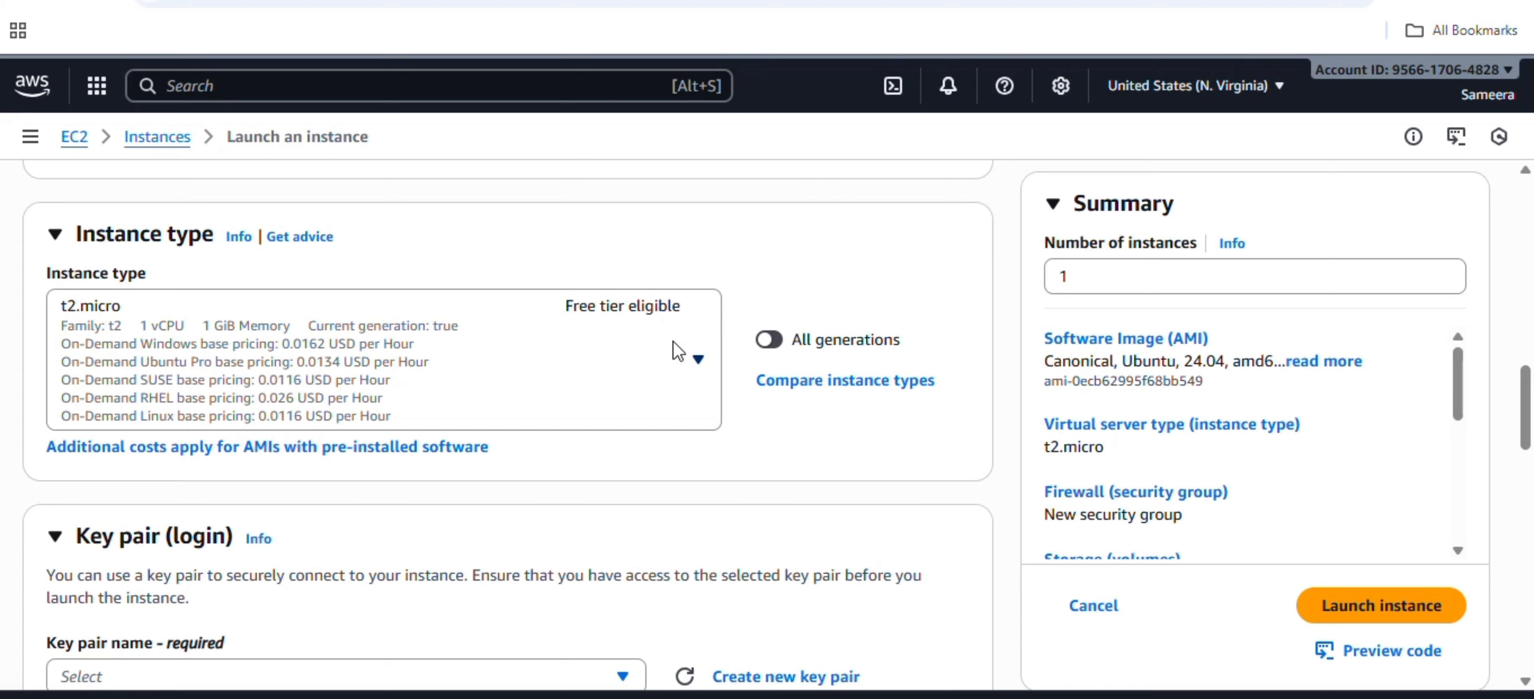
click(698, 362)
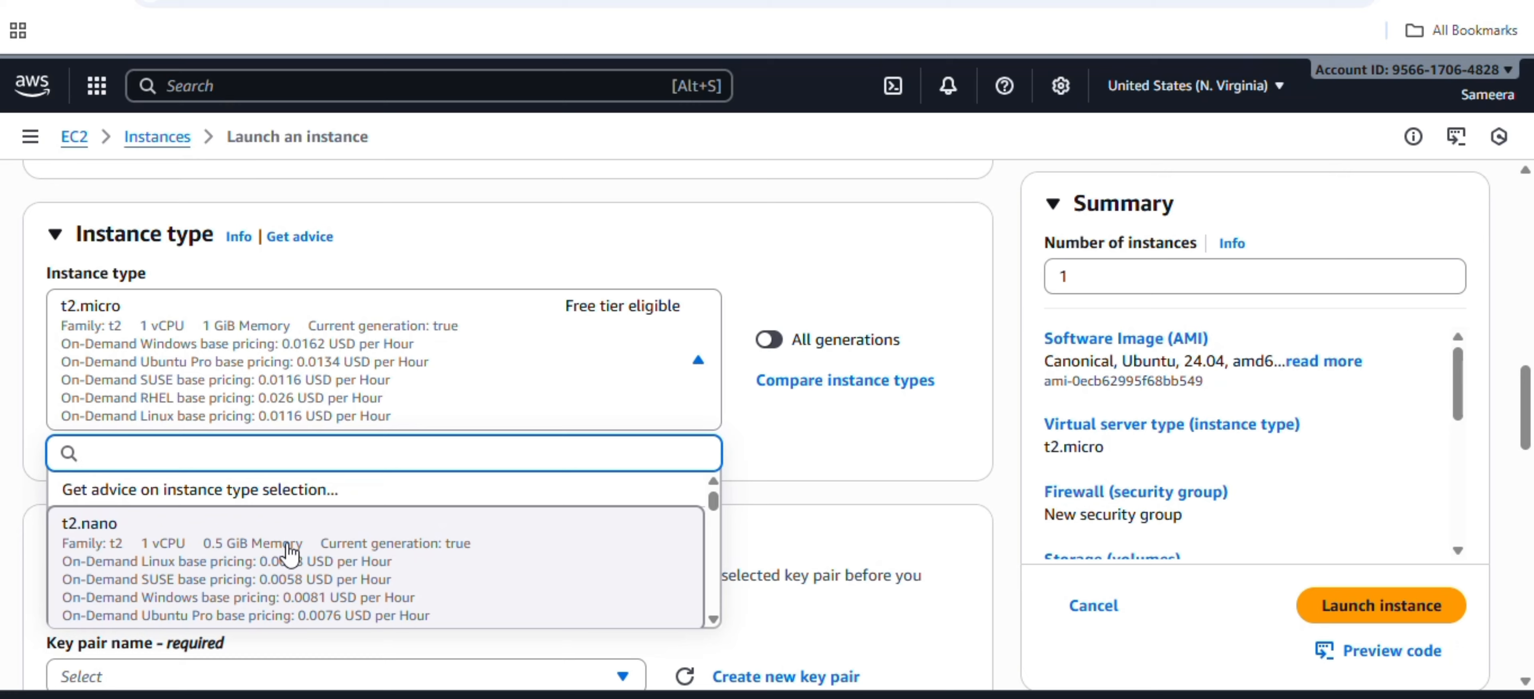
click(714, 619)
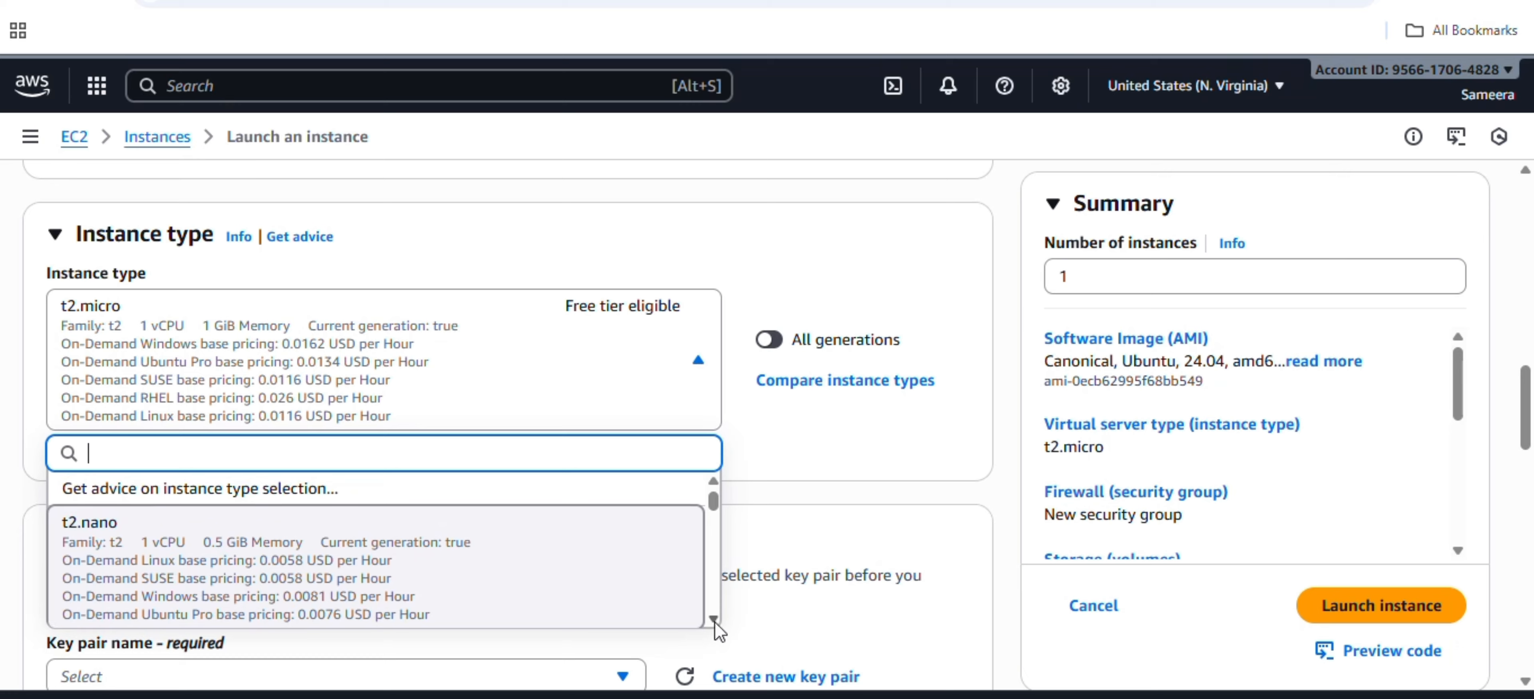
click(713, 619)
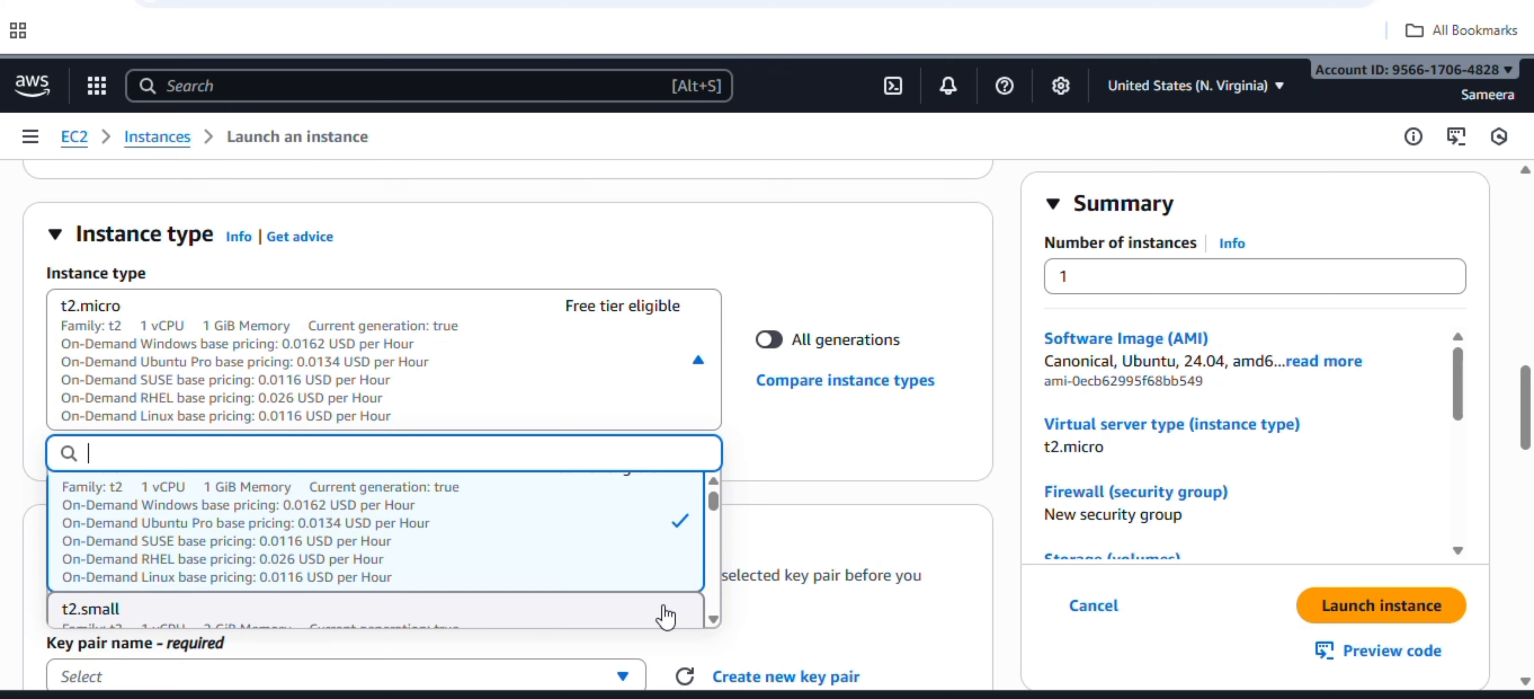
click(713, 619)
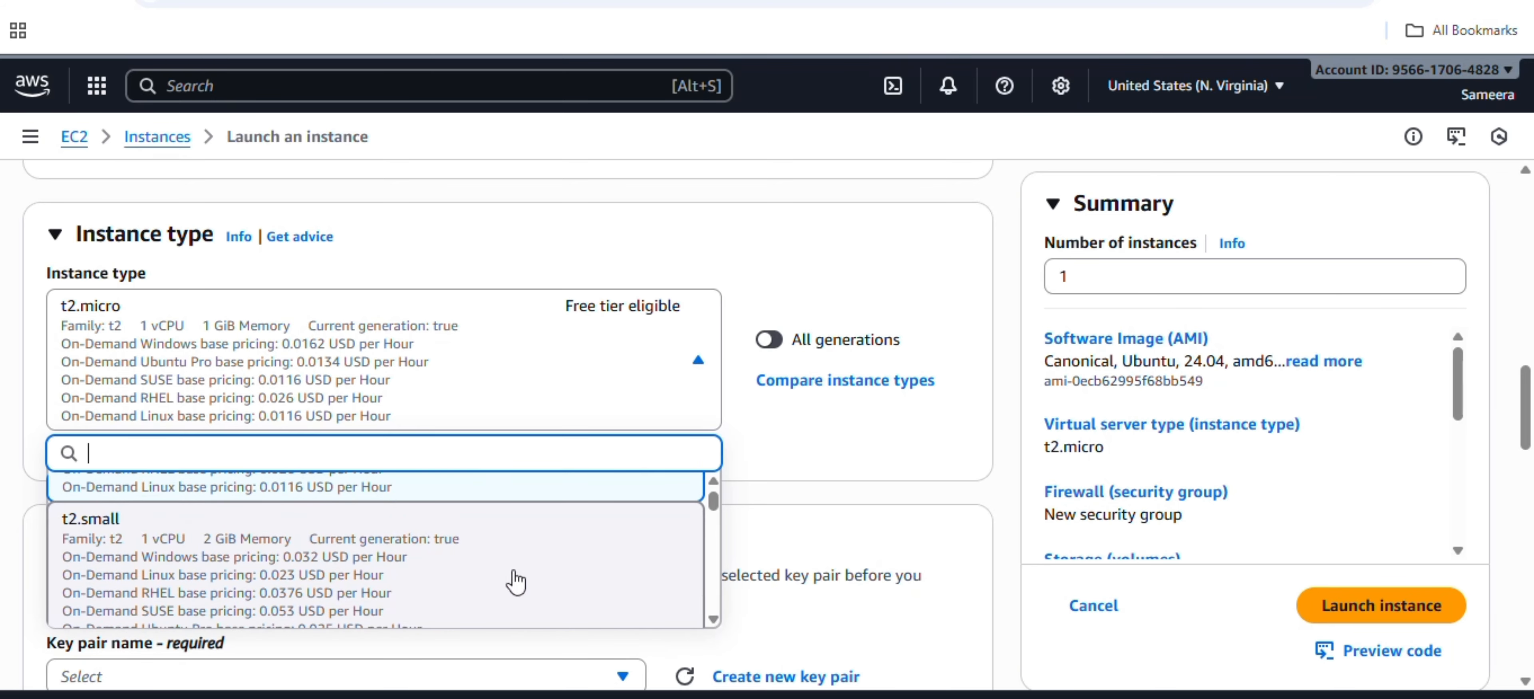
click(713, 618)
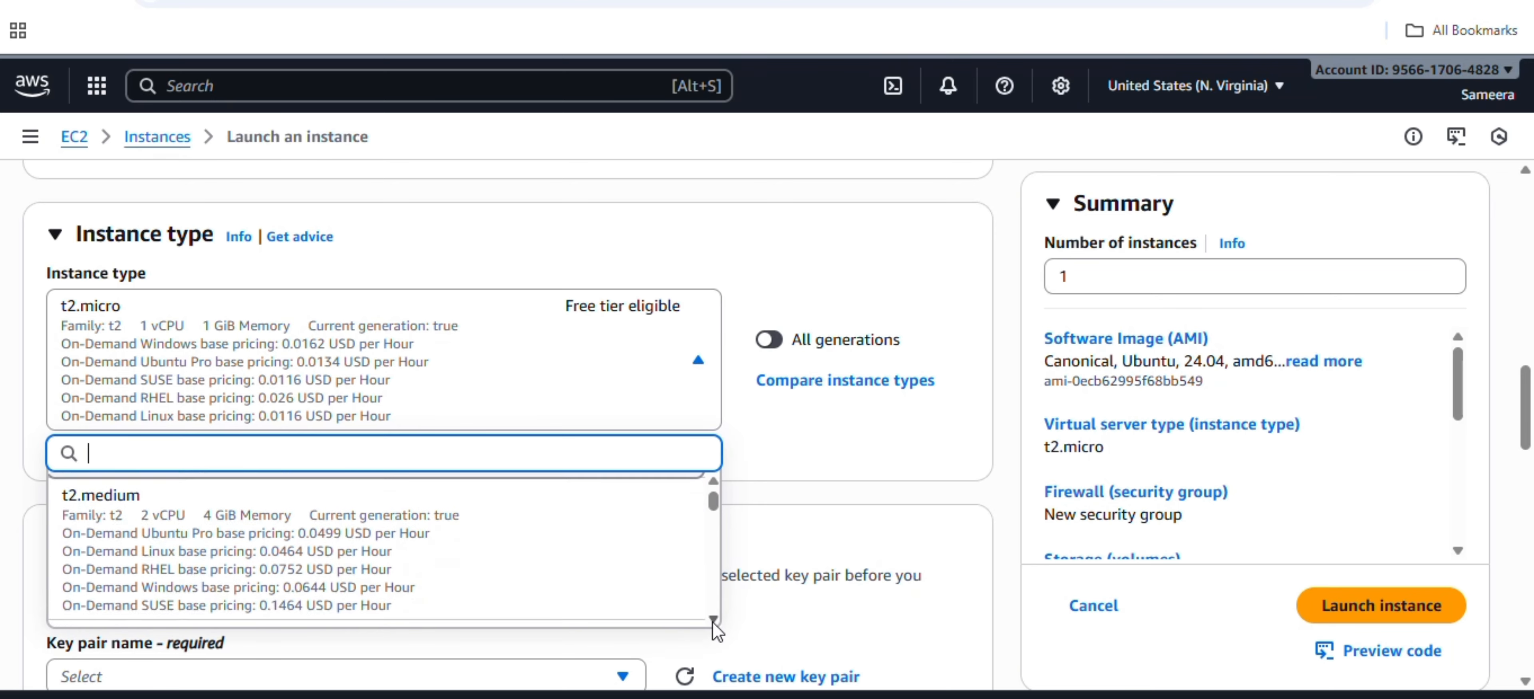
click(713, 619)
click(713, 618)
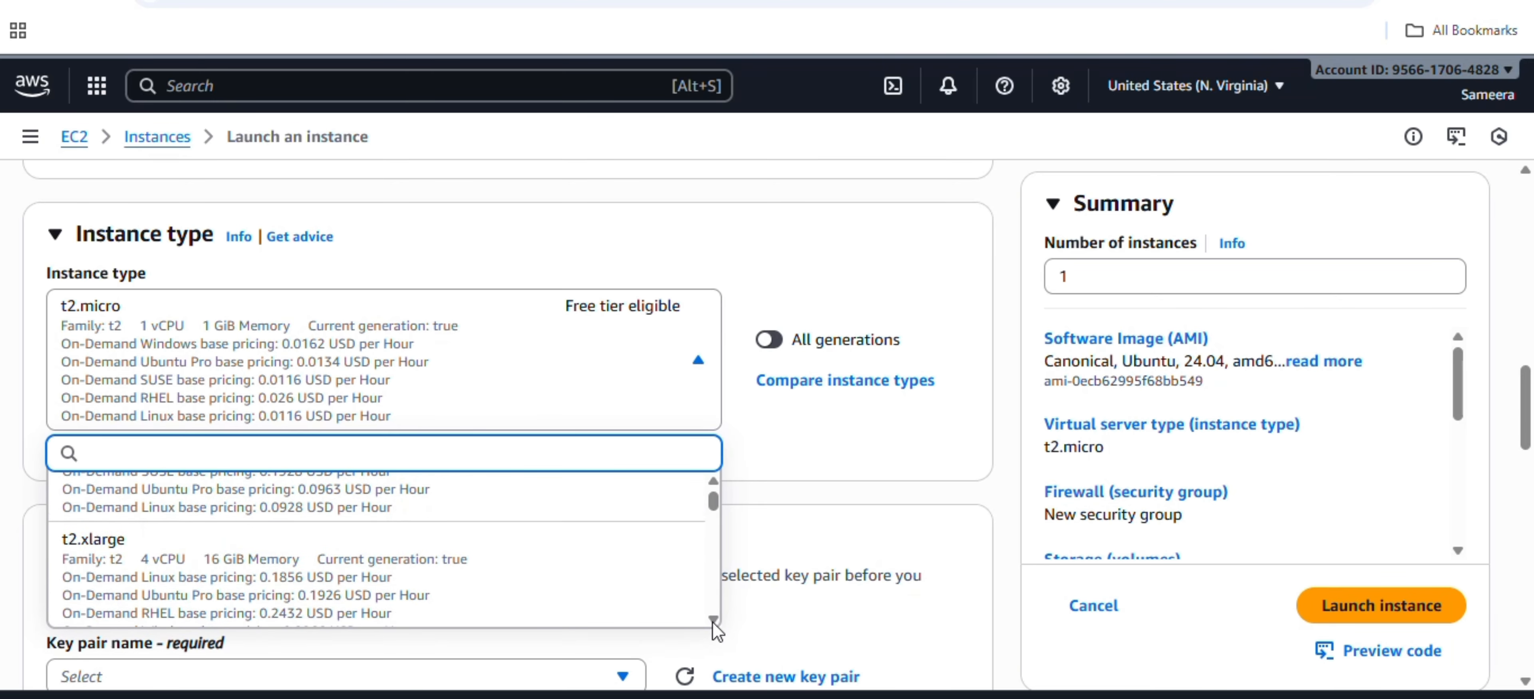
click(712, 618)
click(713, 618)
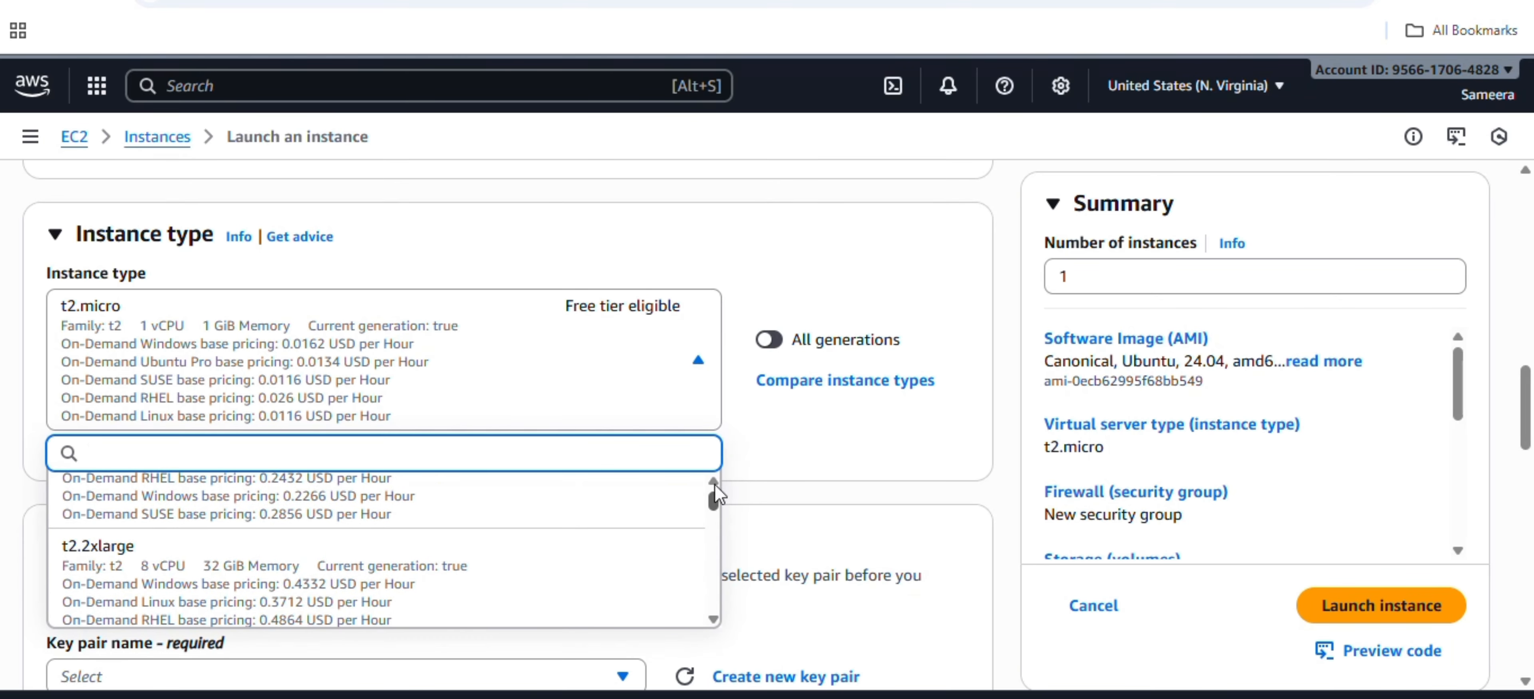
scroll(715, 484, up, 5)
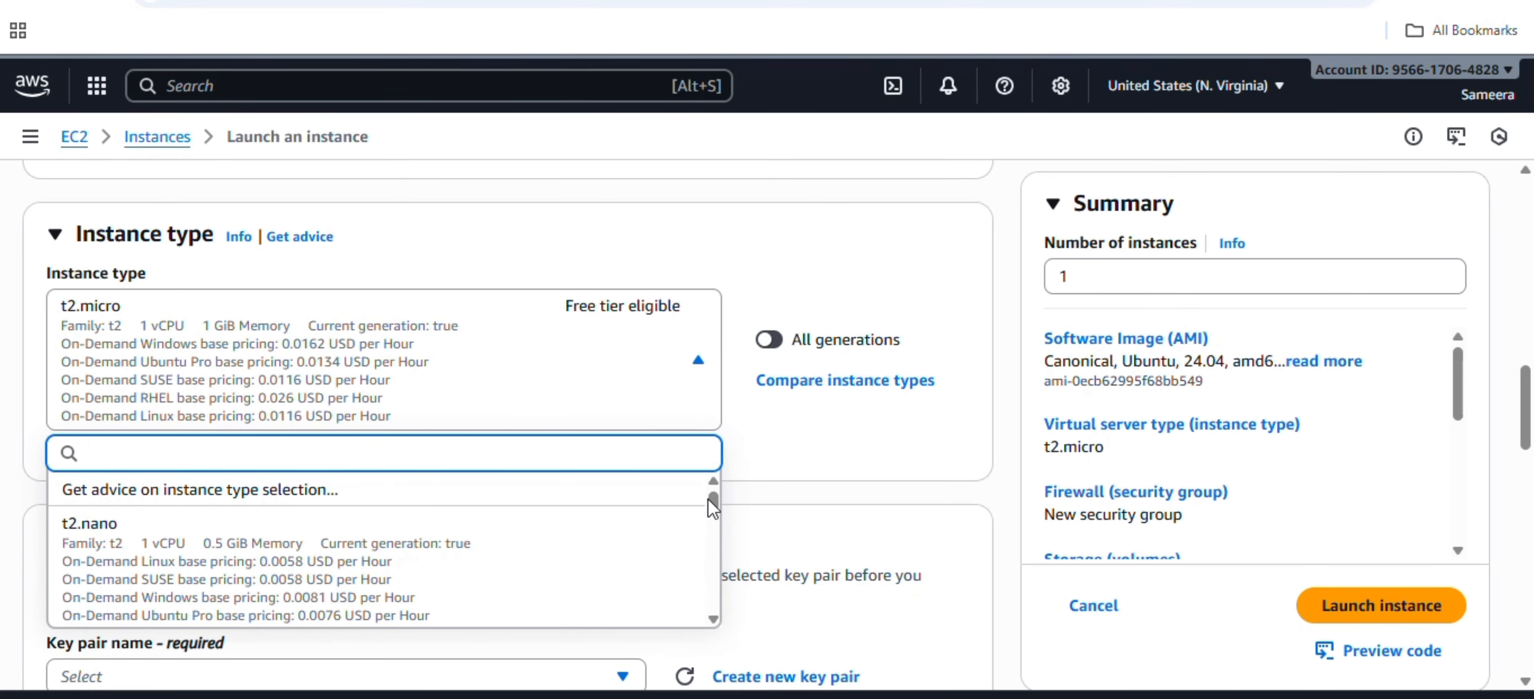
click(760, 257)
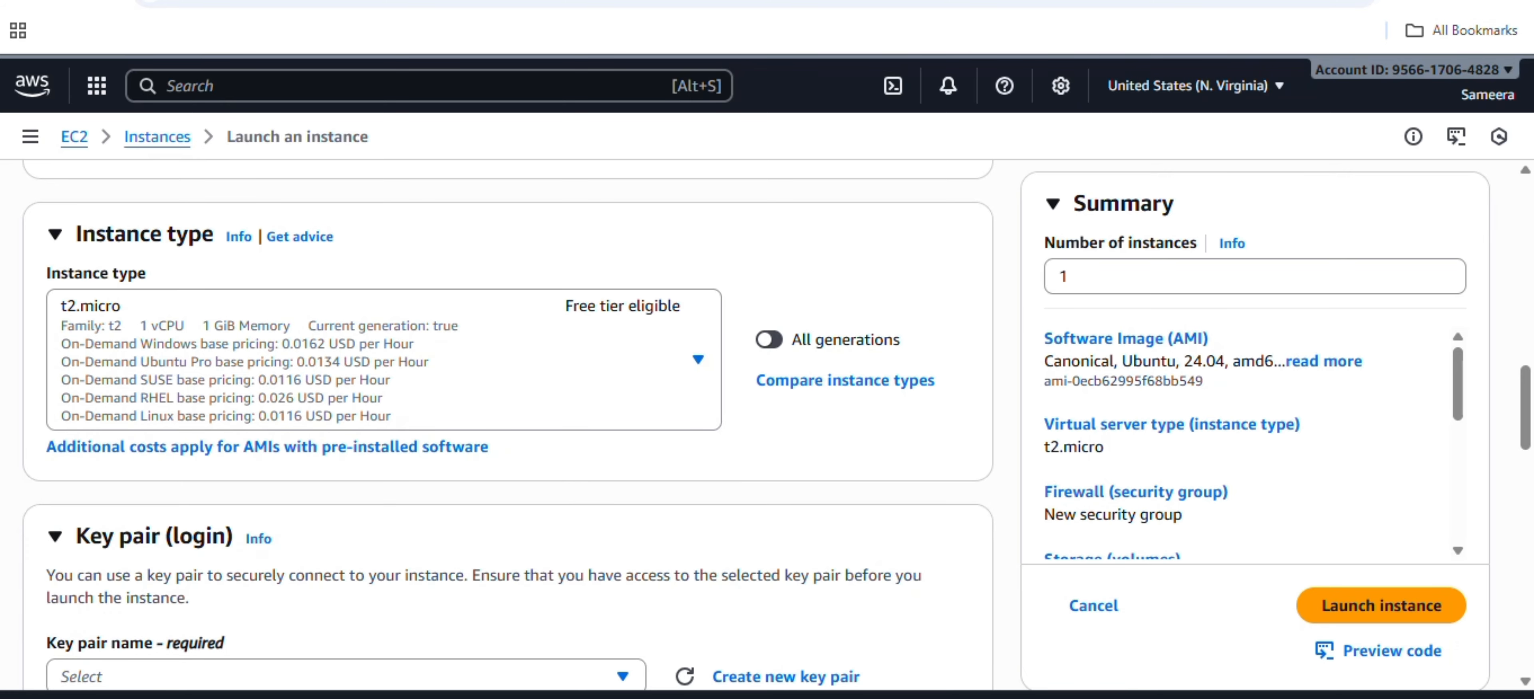
Set the new instance's key pair option to "Proceed without a key pair (Not recommended)".
scroll(506, 417, down, 3)
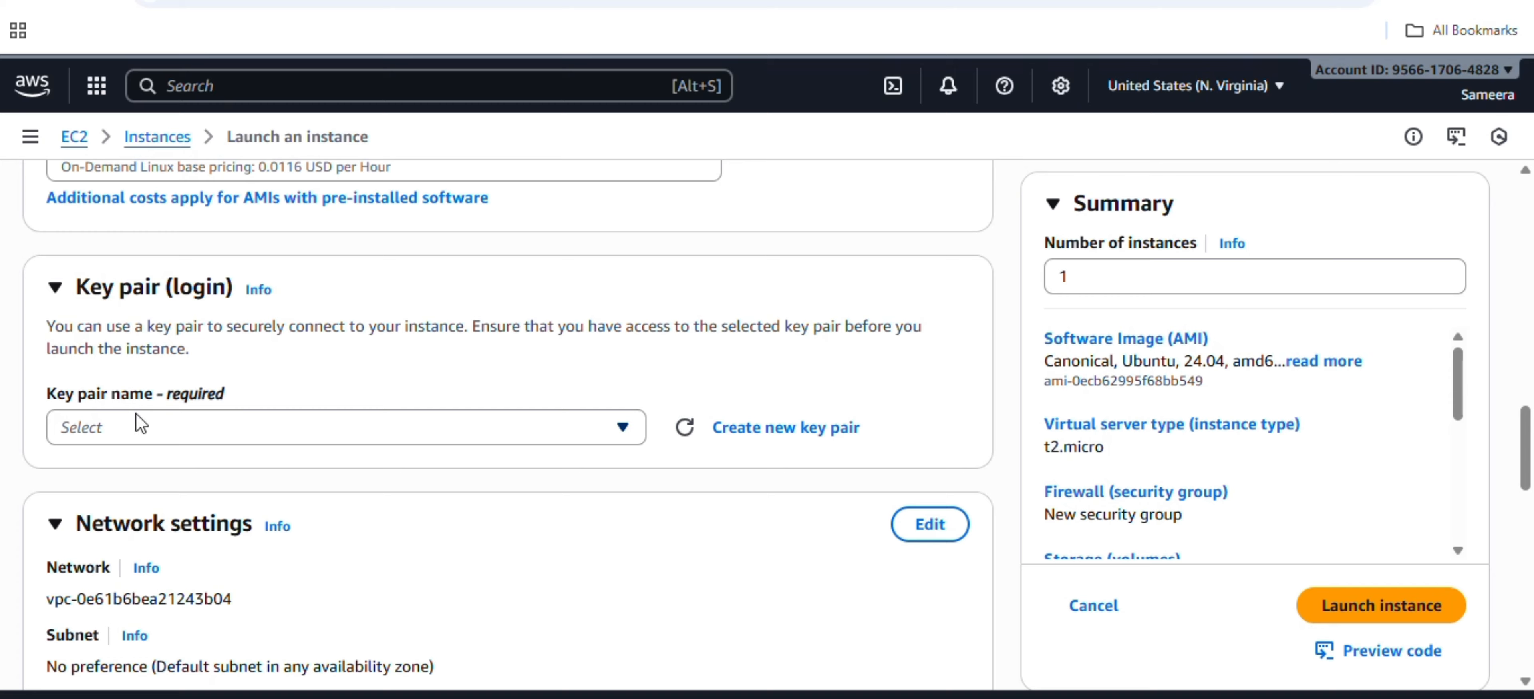
click(611, 436)
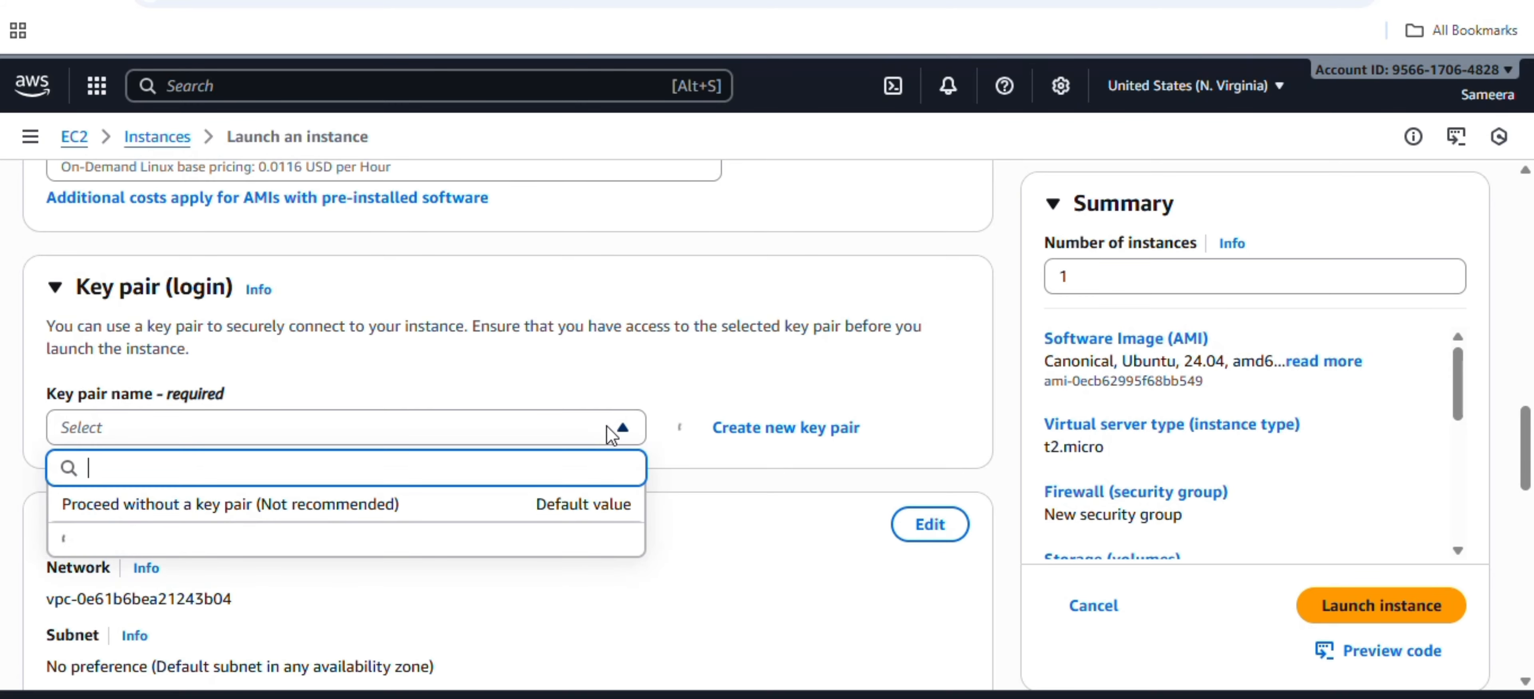
click(613, 432)
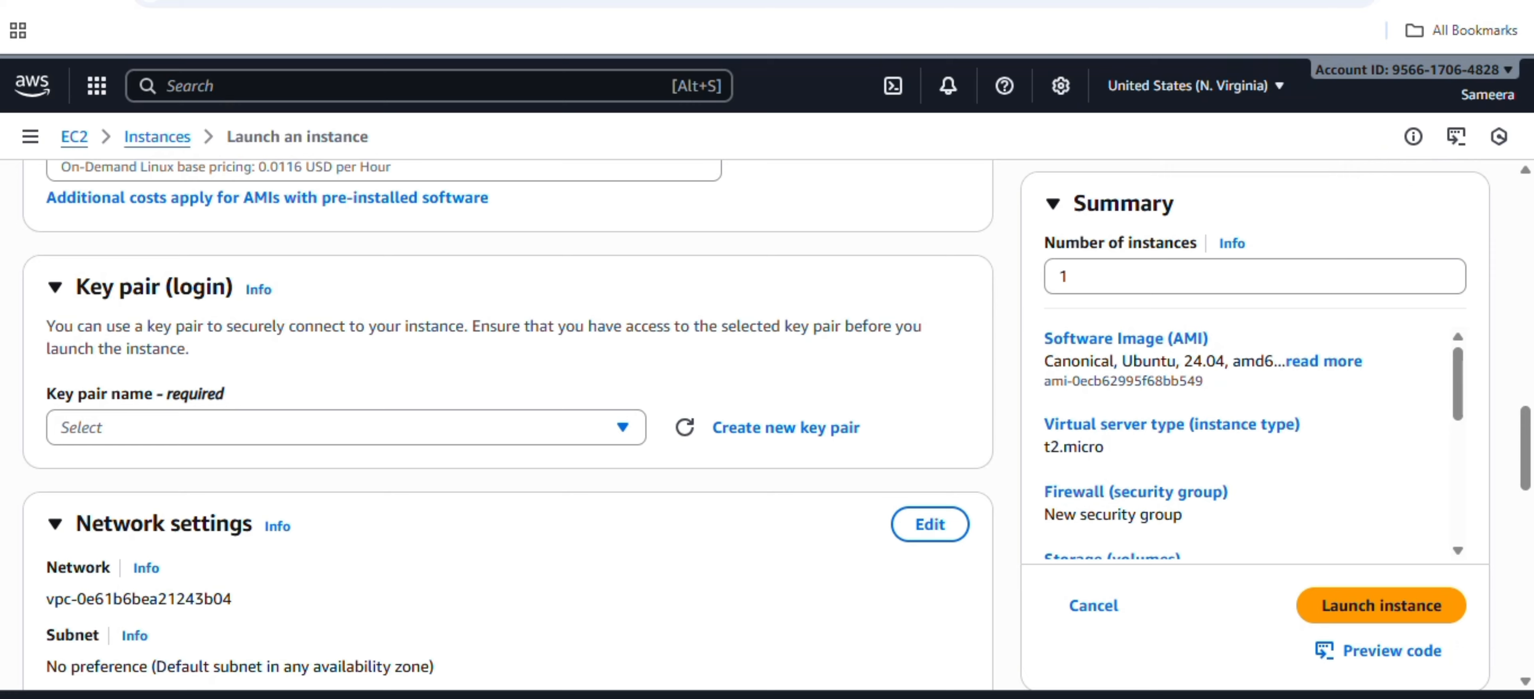
click(623, 428)
click(254, 513)
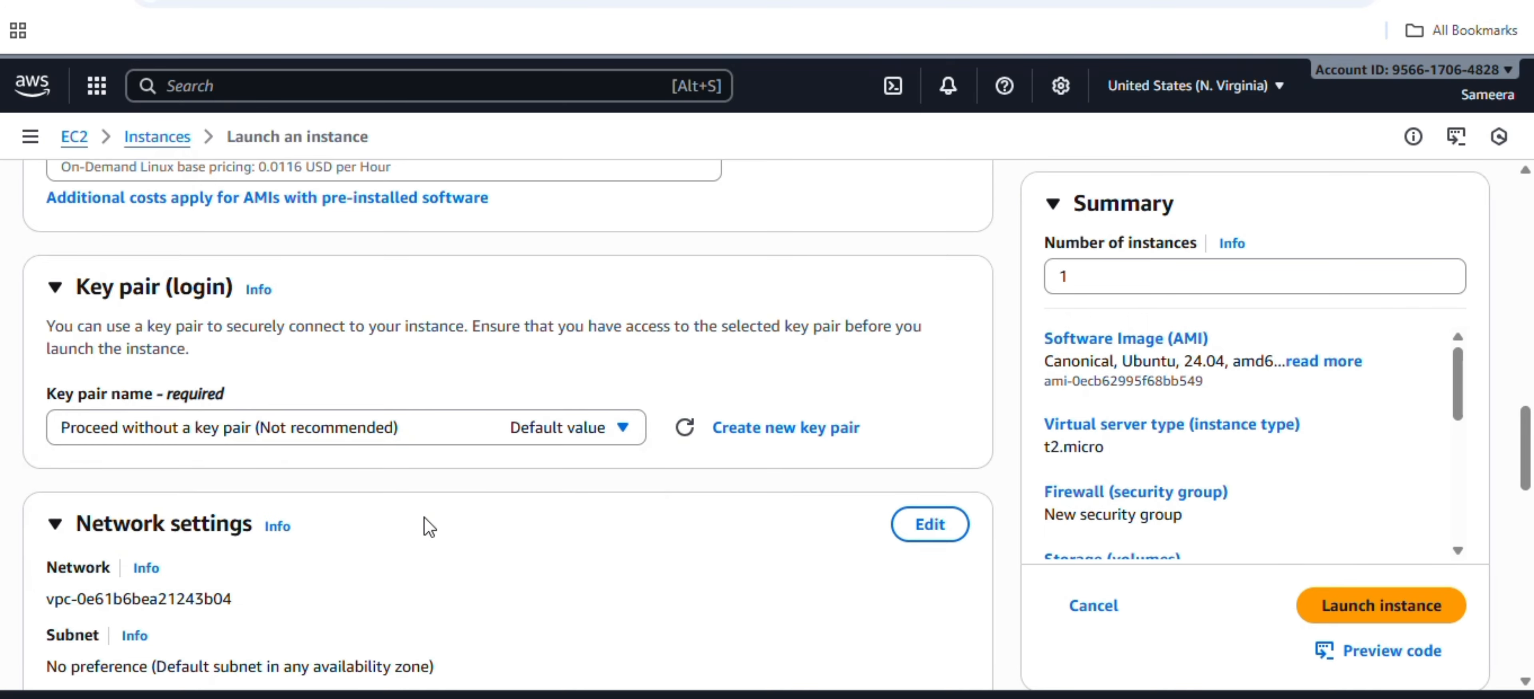
Set the root volume size to 10 GiB in the storage configuration.
drag(1529, 436, 1531, 622)
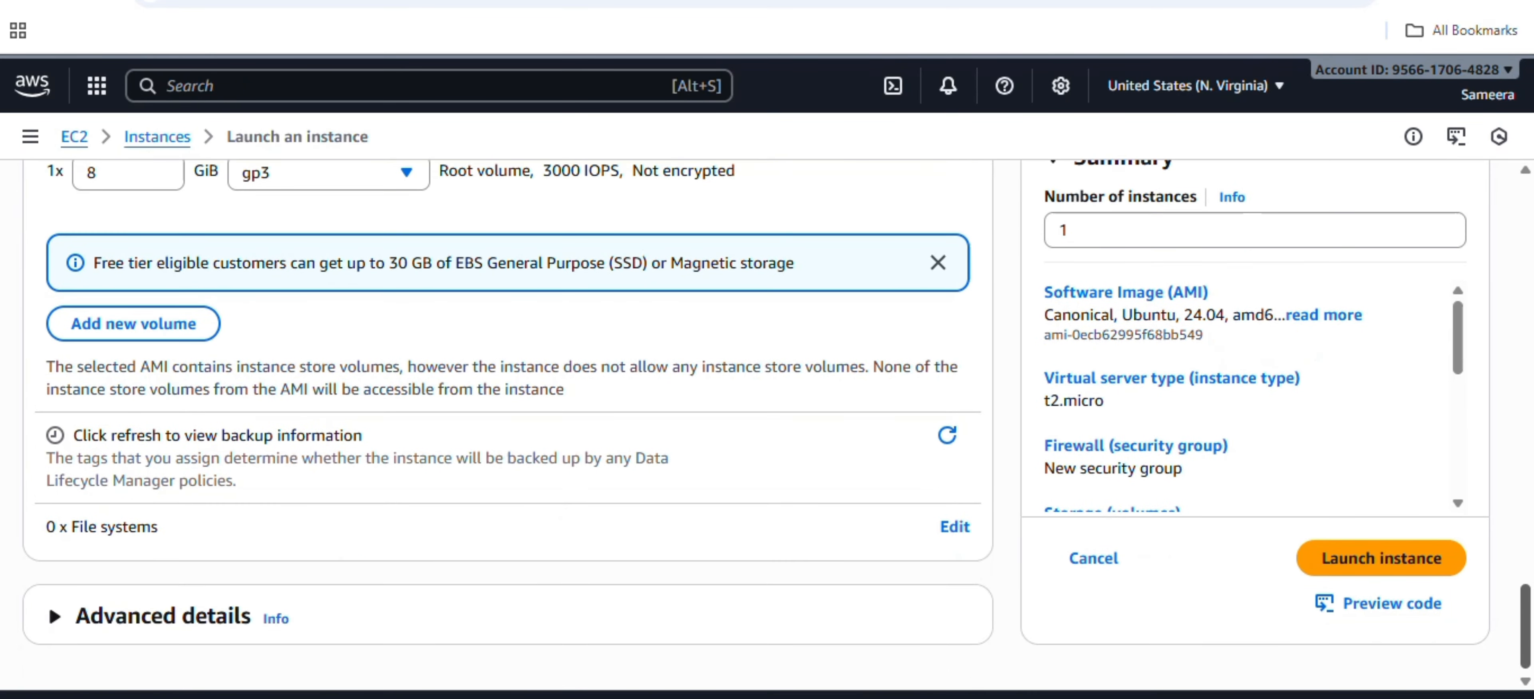
scroll(1209, 540, up, 1)
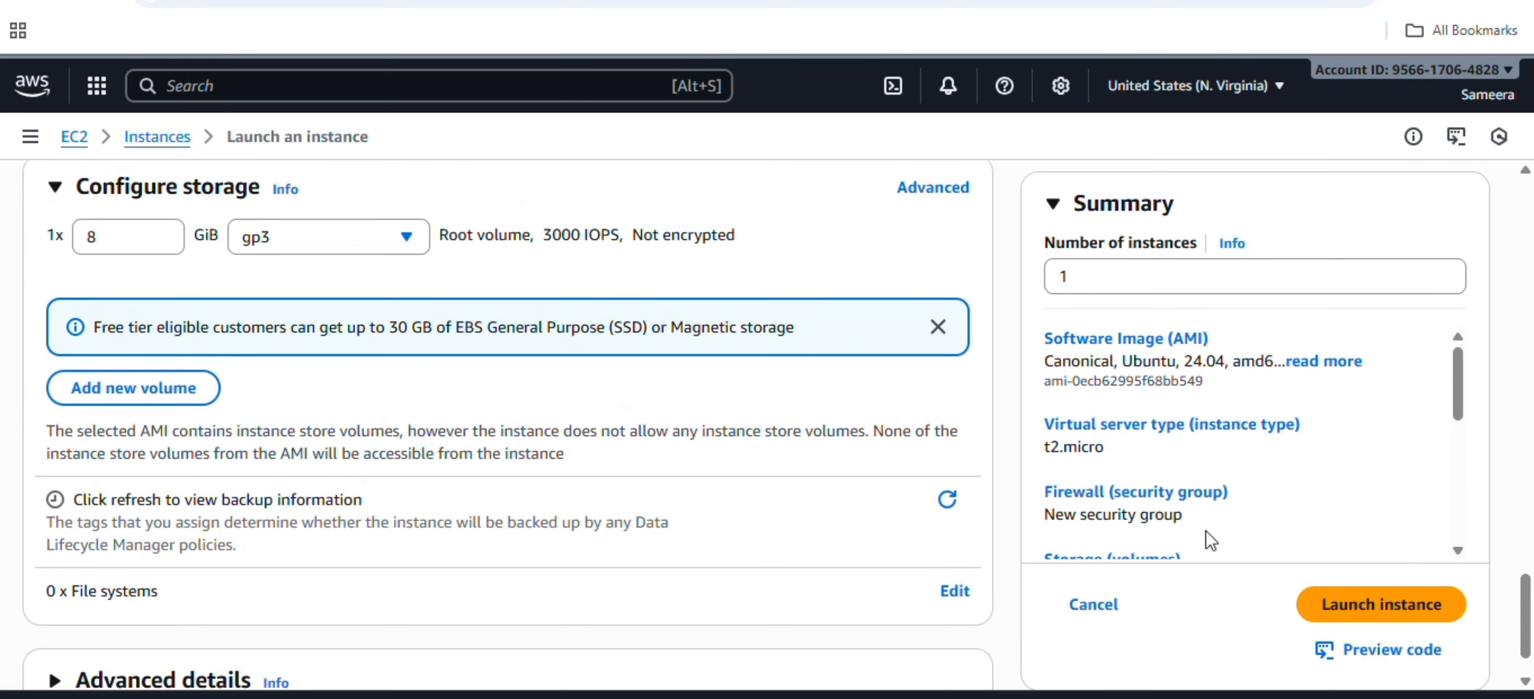
click(119, 235)
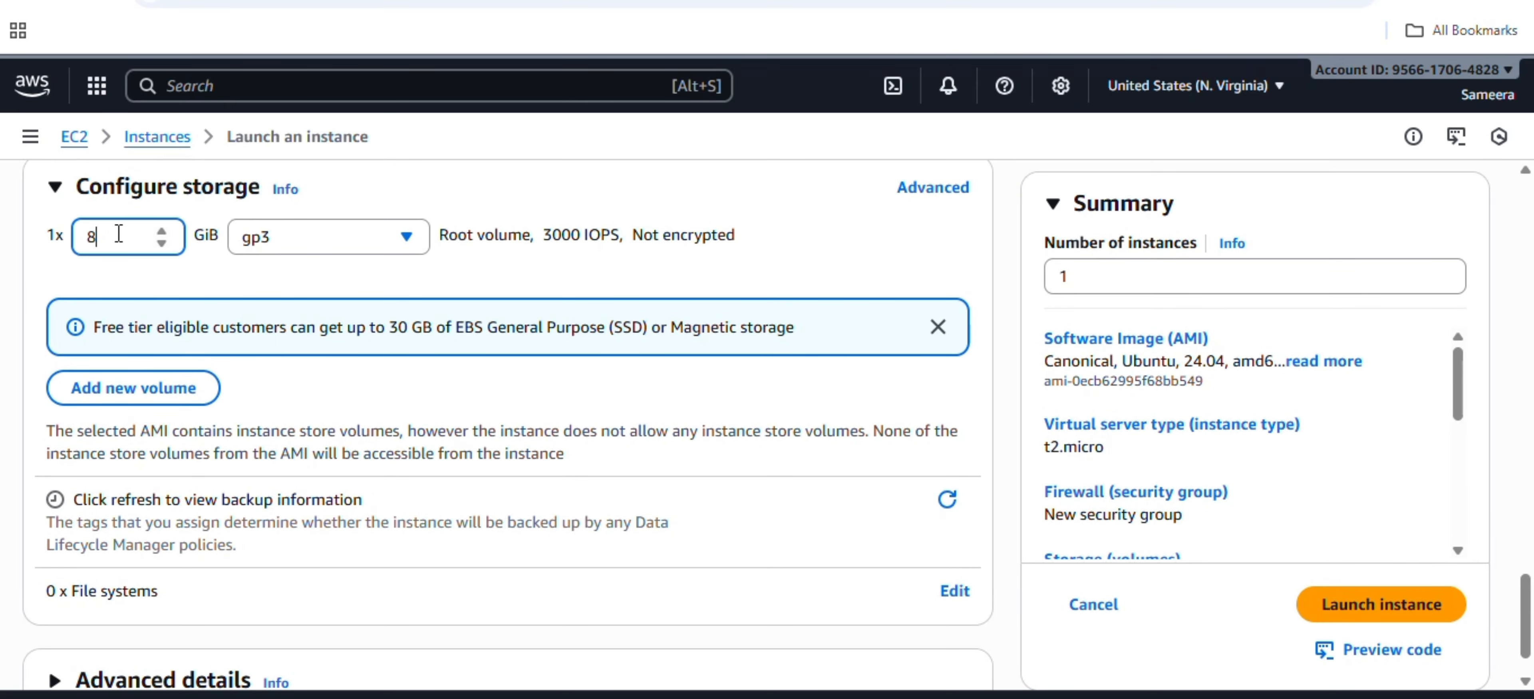
key(BackSpace)
text(10)
Launch the configured t2.micro Ubuntu instance and go to the list of instances.
drag(1530, 604, 1532, 605)
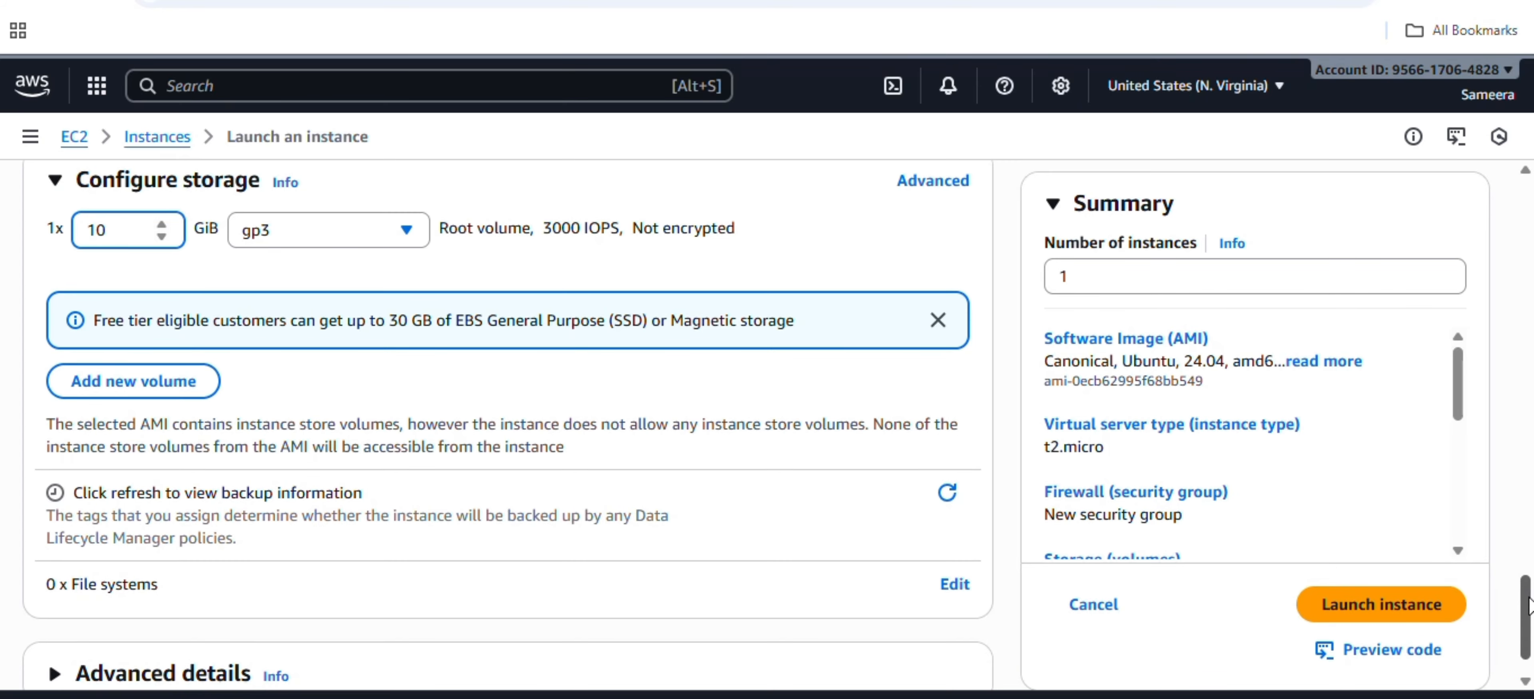
scroll(1529, 604, down, 1)
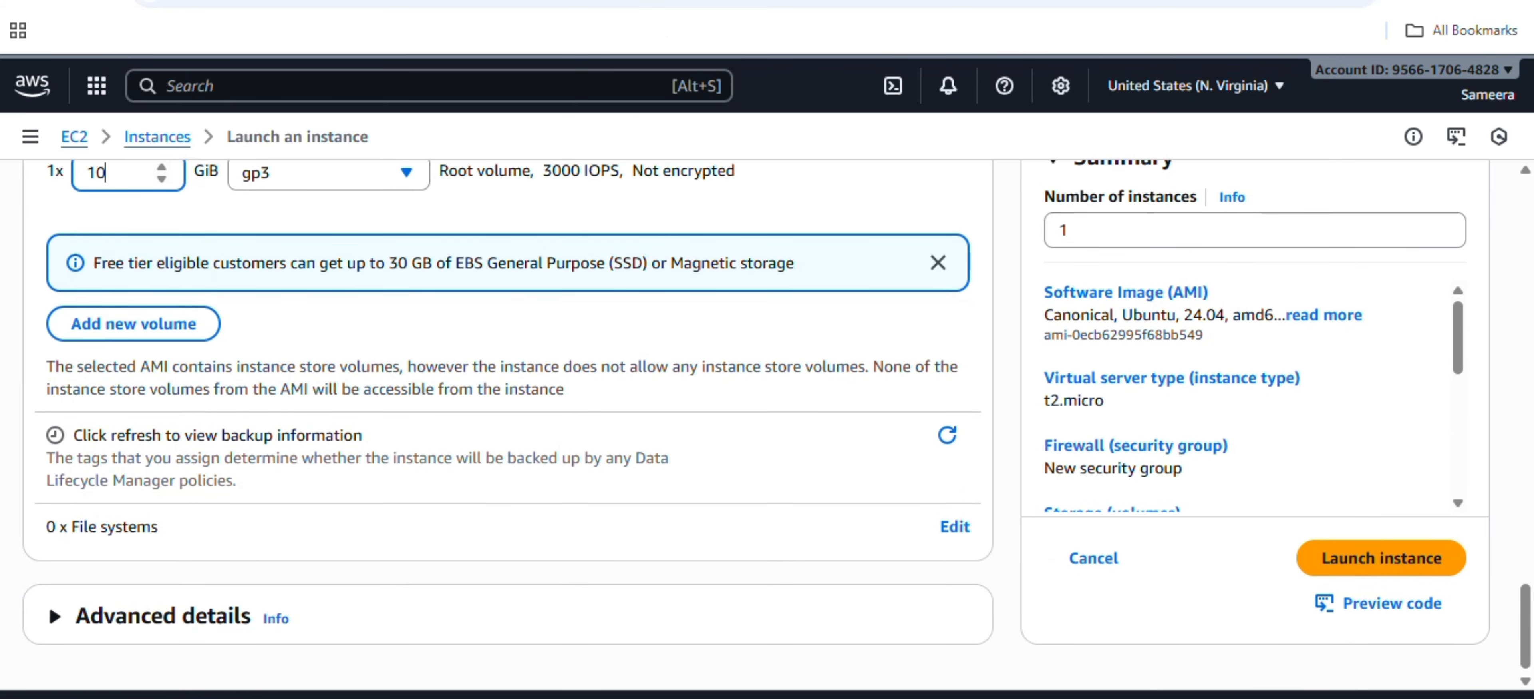
click(1127, 385)
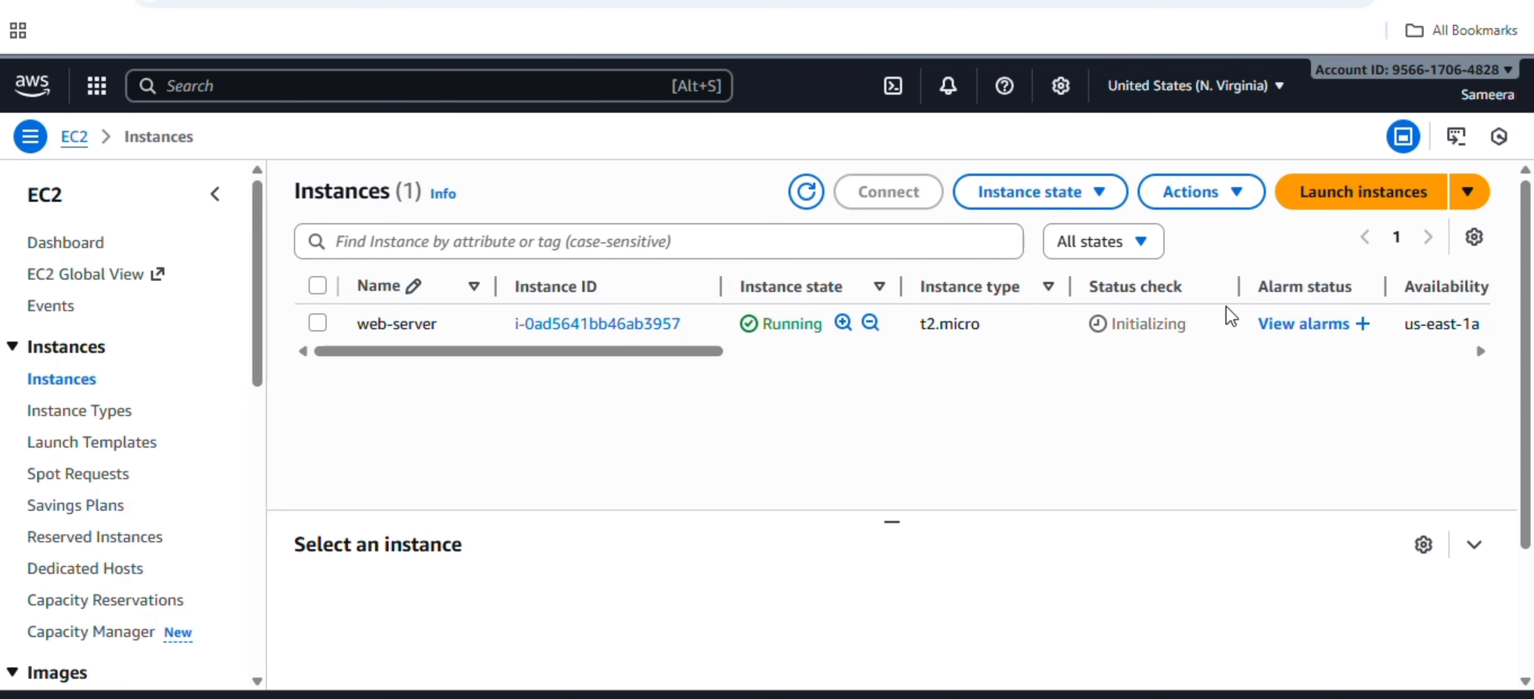
Select the web-server instance and connect to it with EC2 Instance Connect using its public IP and the username ubuntu.
drag(524, 351, 455, 345)
click(319, 324)
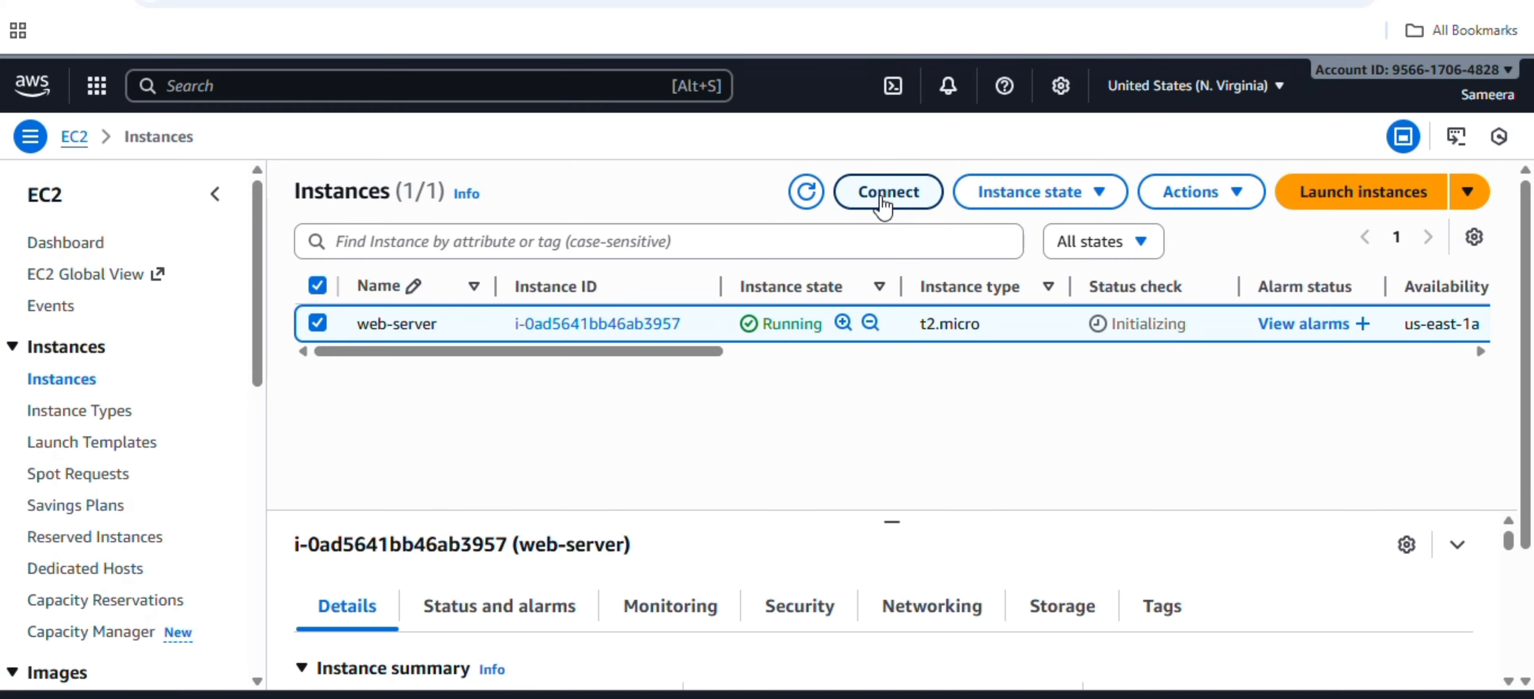
click(882, 205)
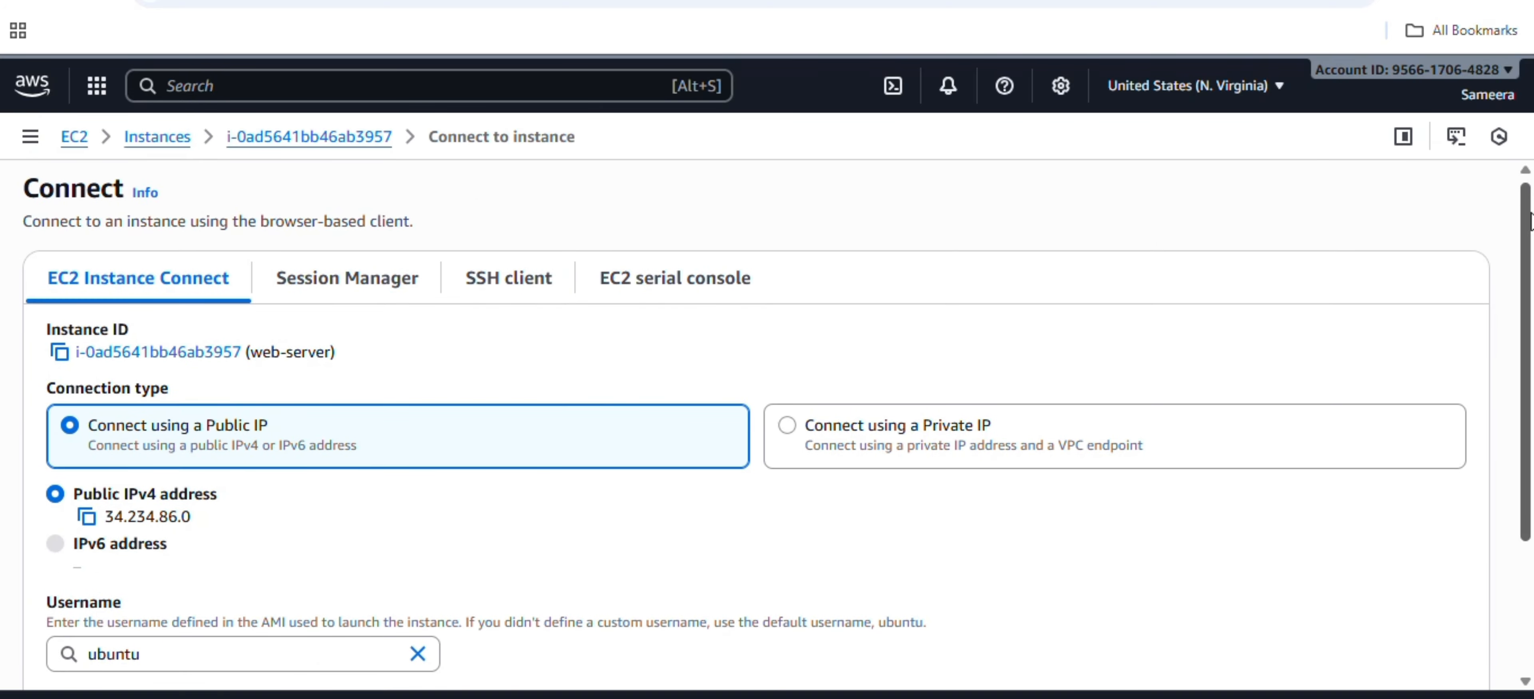
scroll(1530, 220, down, 3)
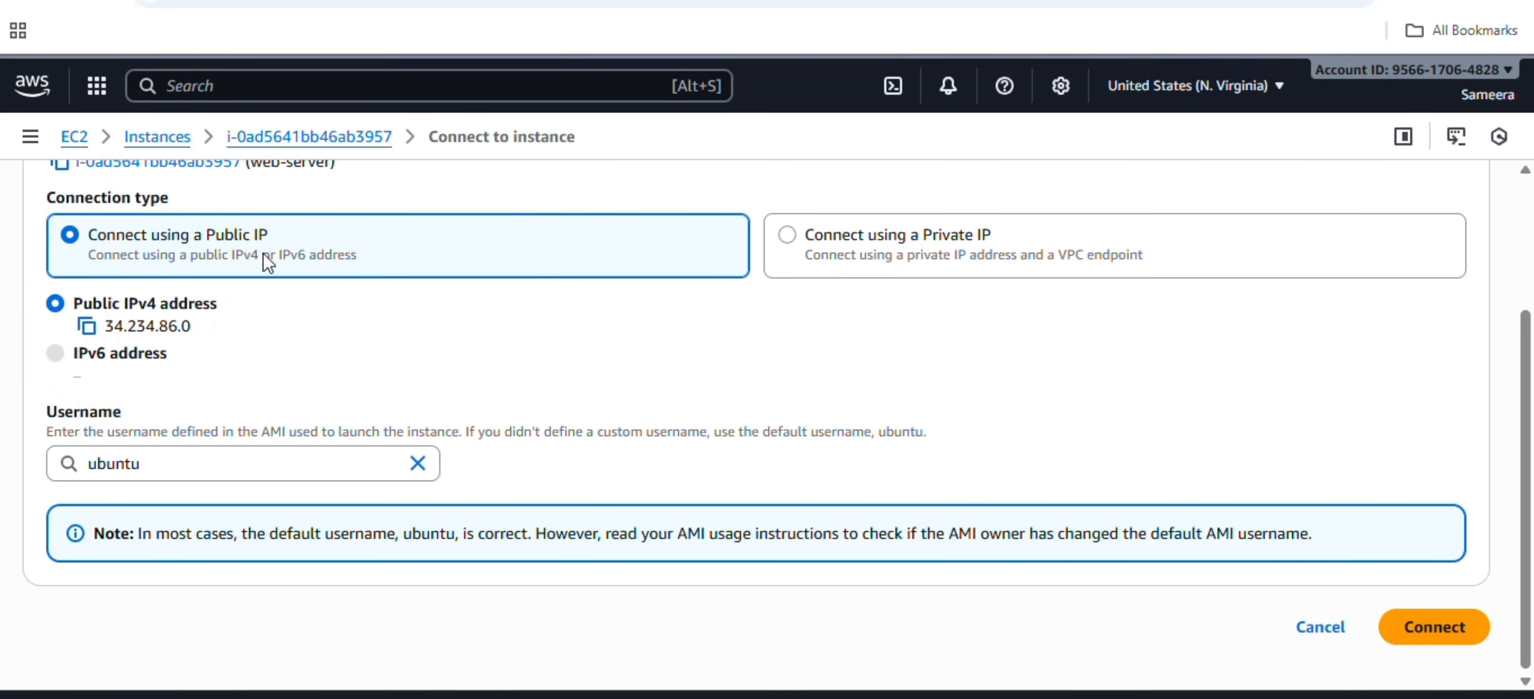
click(1436, 627)
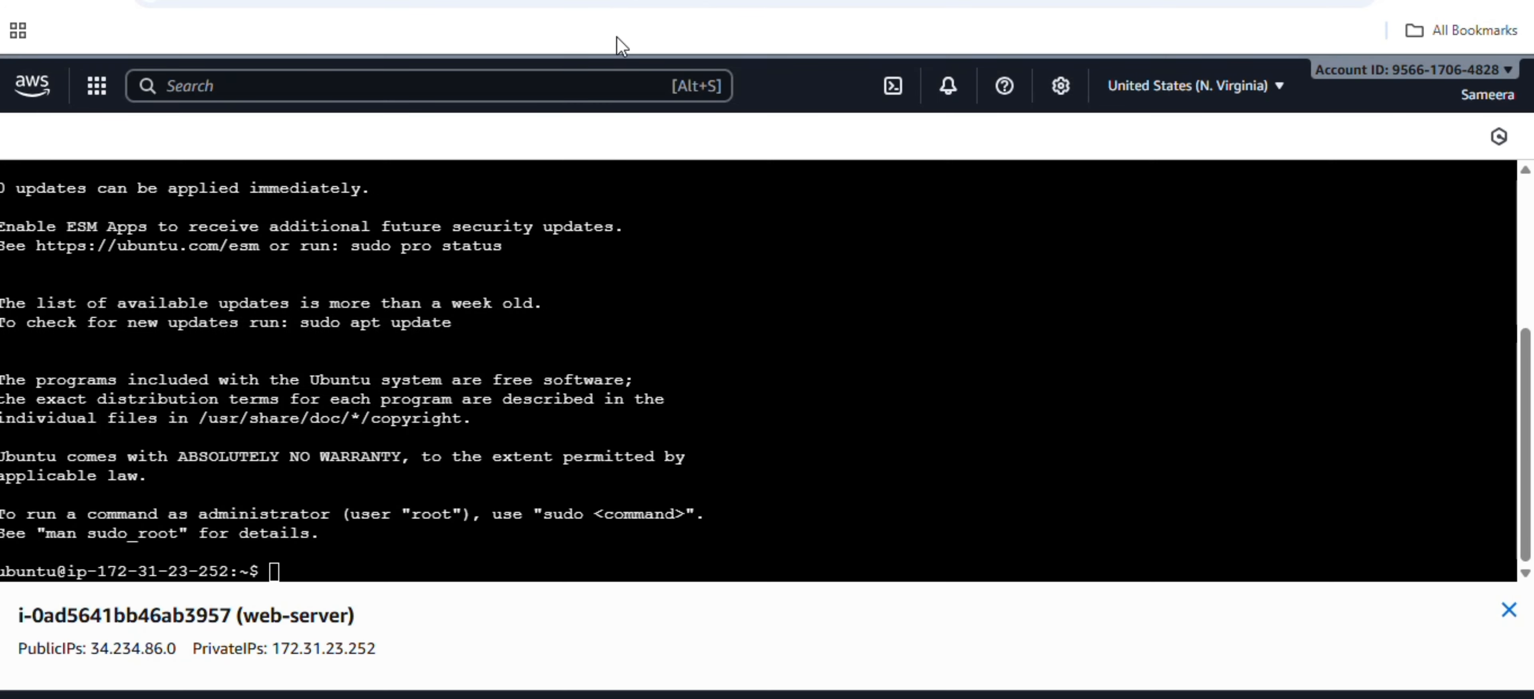
Run "hostname -i" in the instance terminal to check its IP address.
click(286, 568)
text(hostname -i)
key(Return)
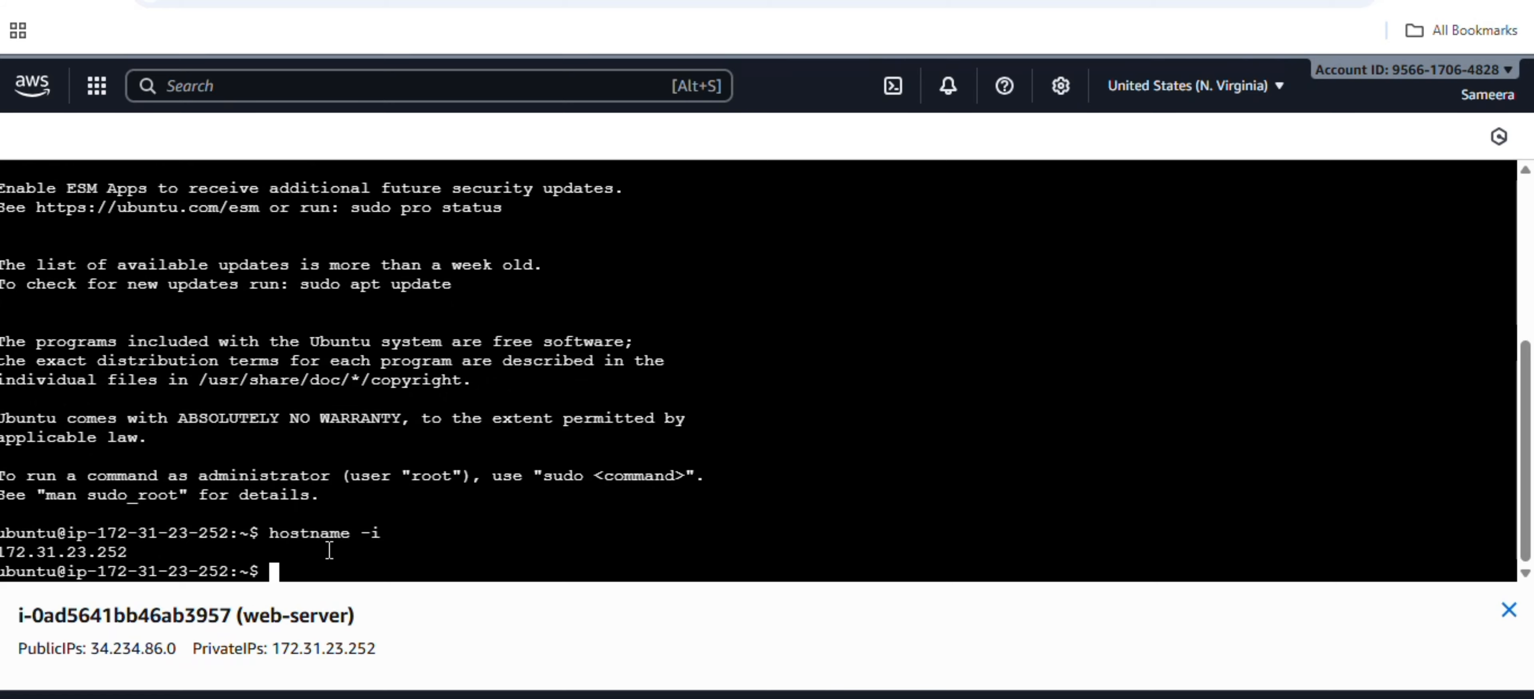
Return to the EC2 instances list, terminate the web-server instance and refresh the list to check its state.
click(662, 84)
key(ctrl+shift+Tab)
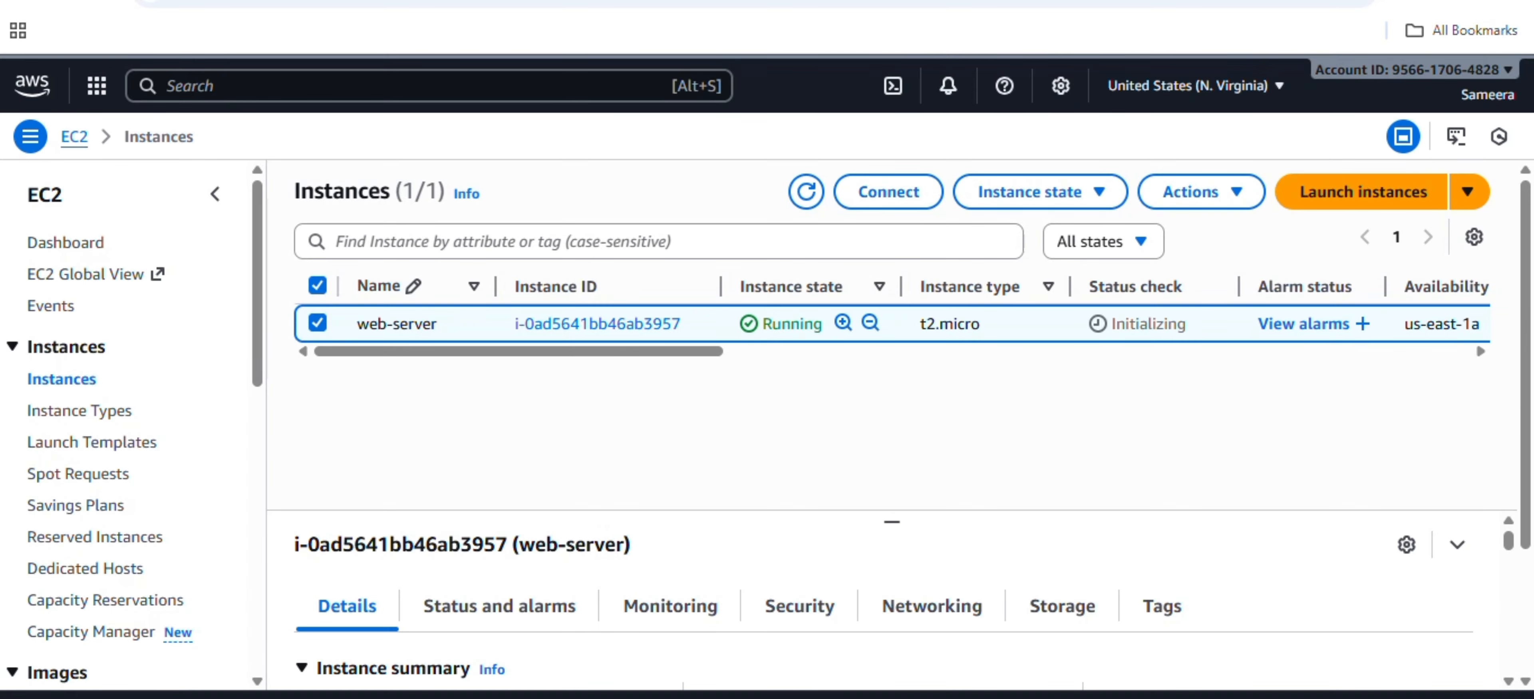
click(1073, 193)
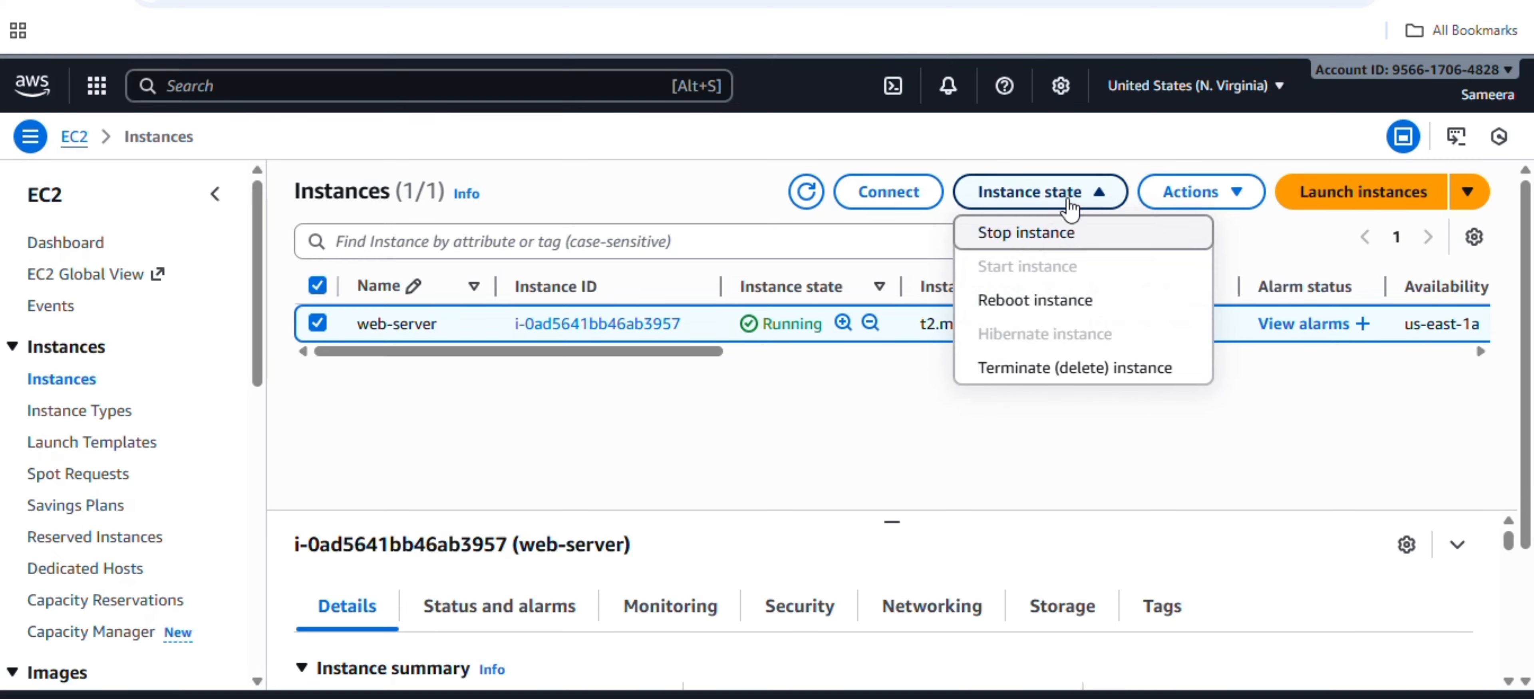
click(1040, 367)
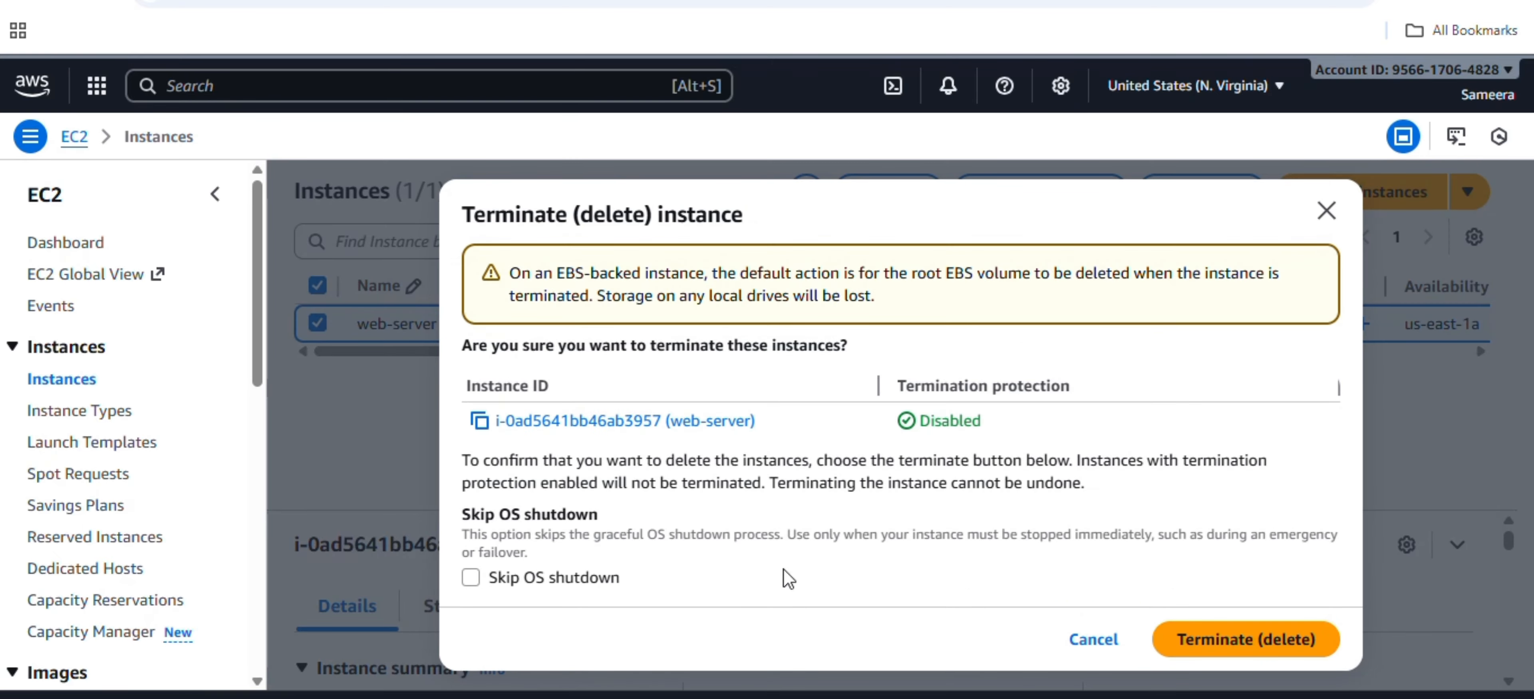
click(1243, 639)
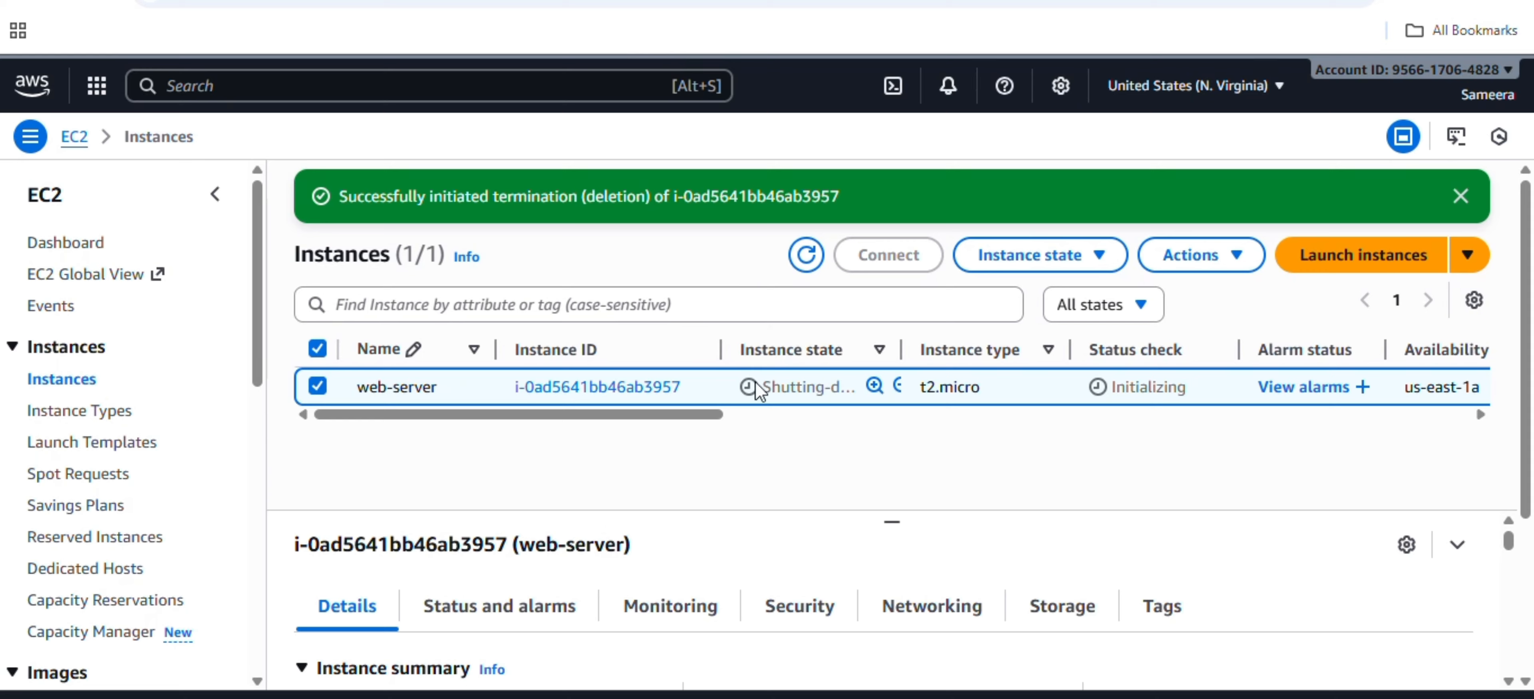
drag(745, 383, 849, 390)
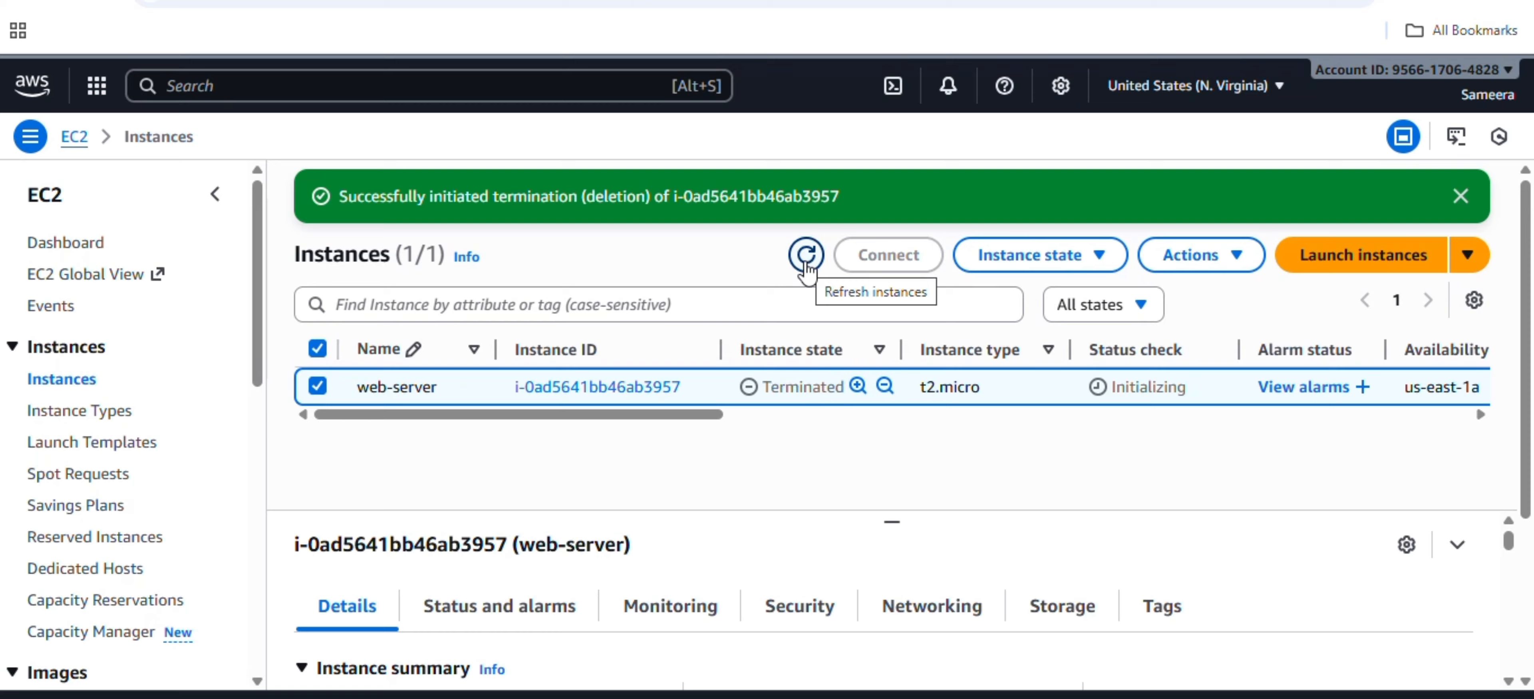
click(806, 263)
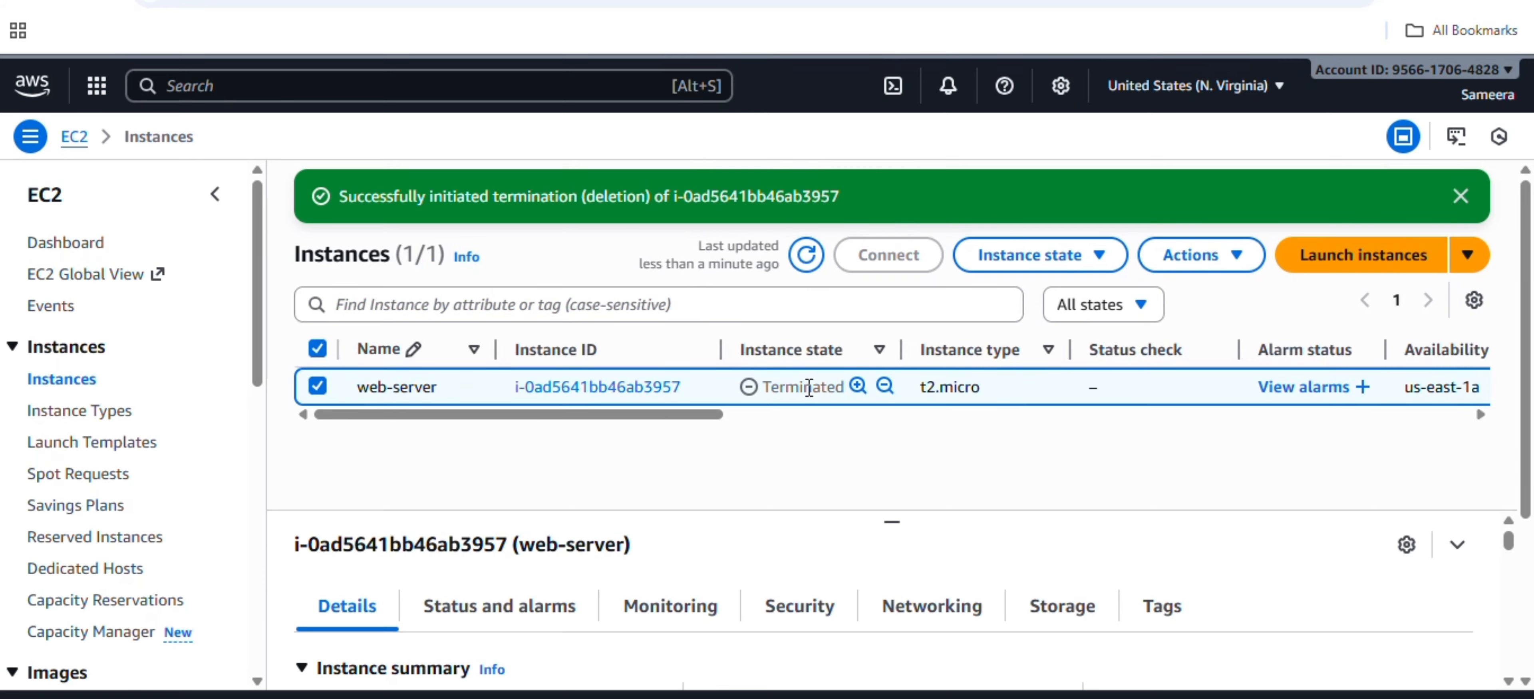
scroll(132, 423, down, 1)
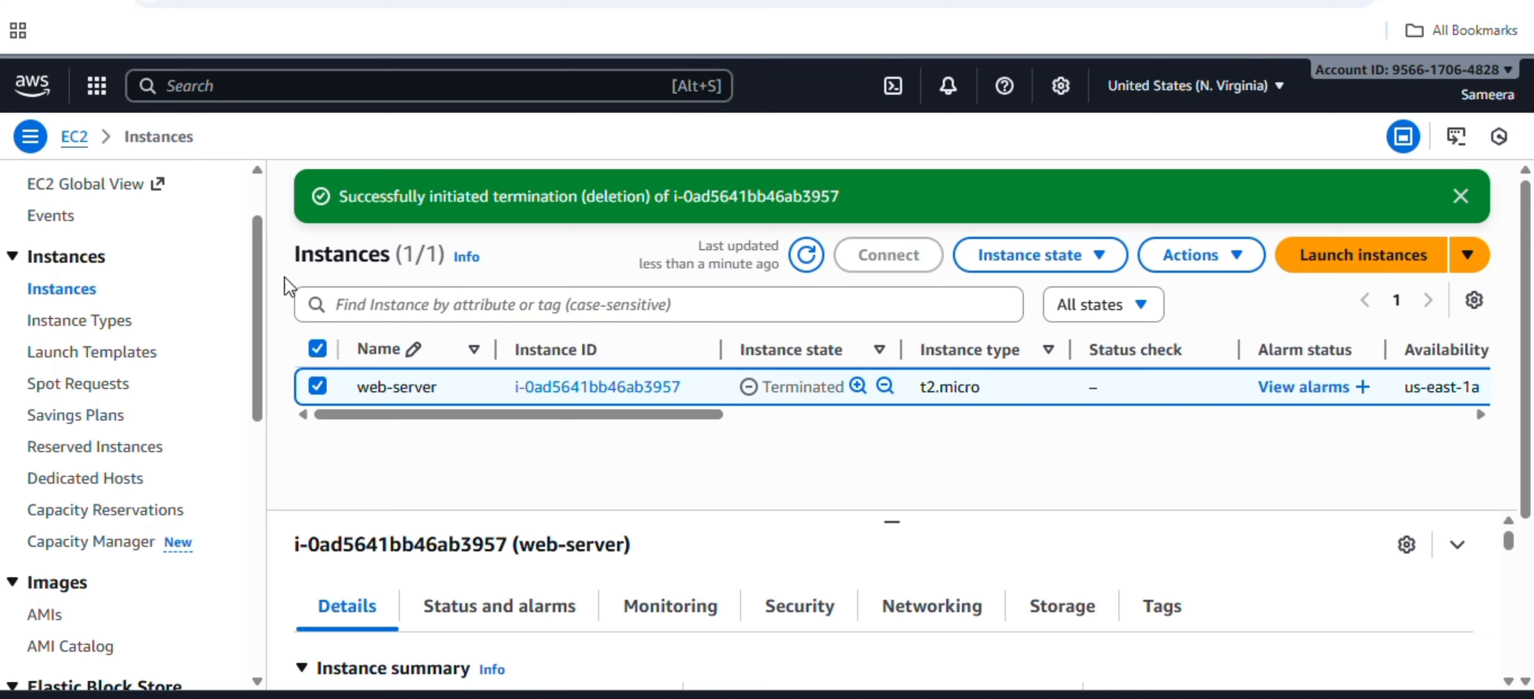
scroll(262, 274, down, 4)
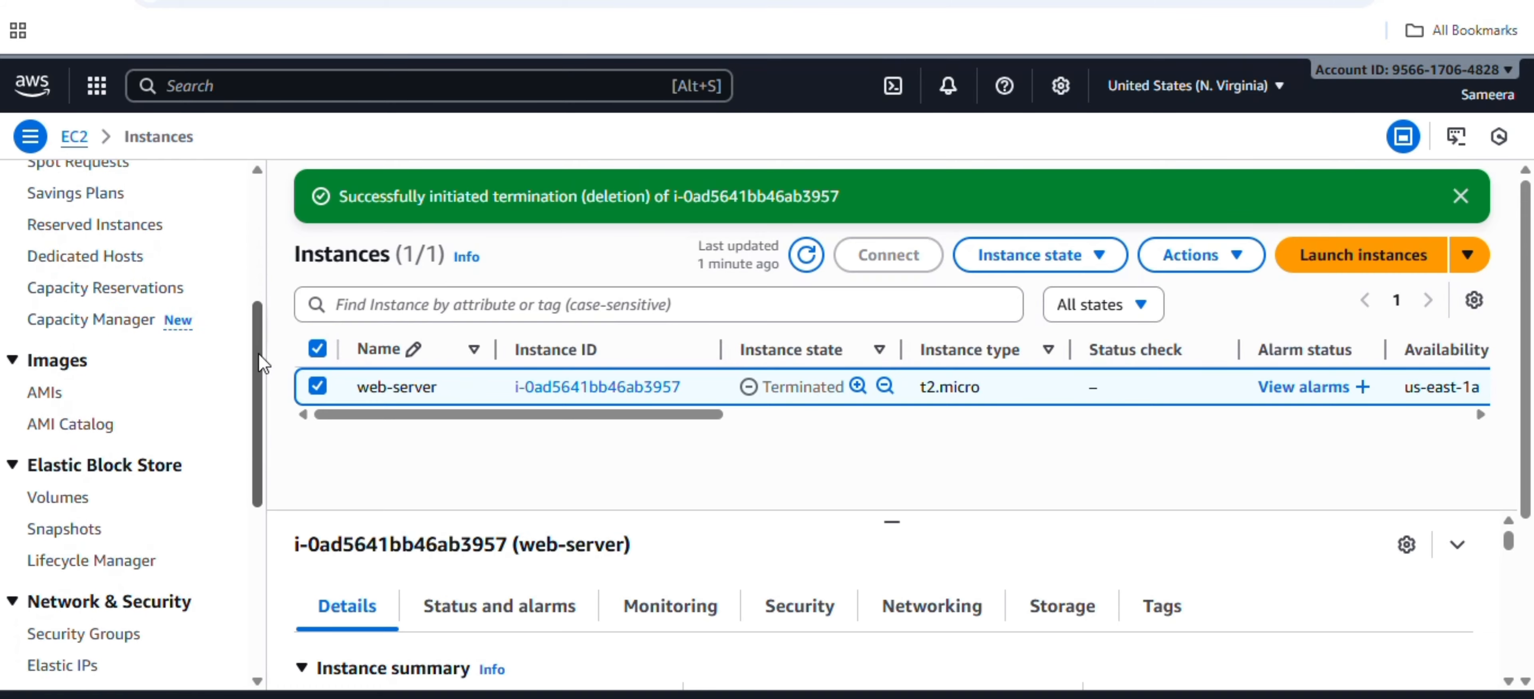
scroll(258, 277, up, 4)
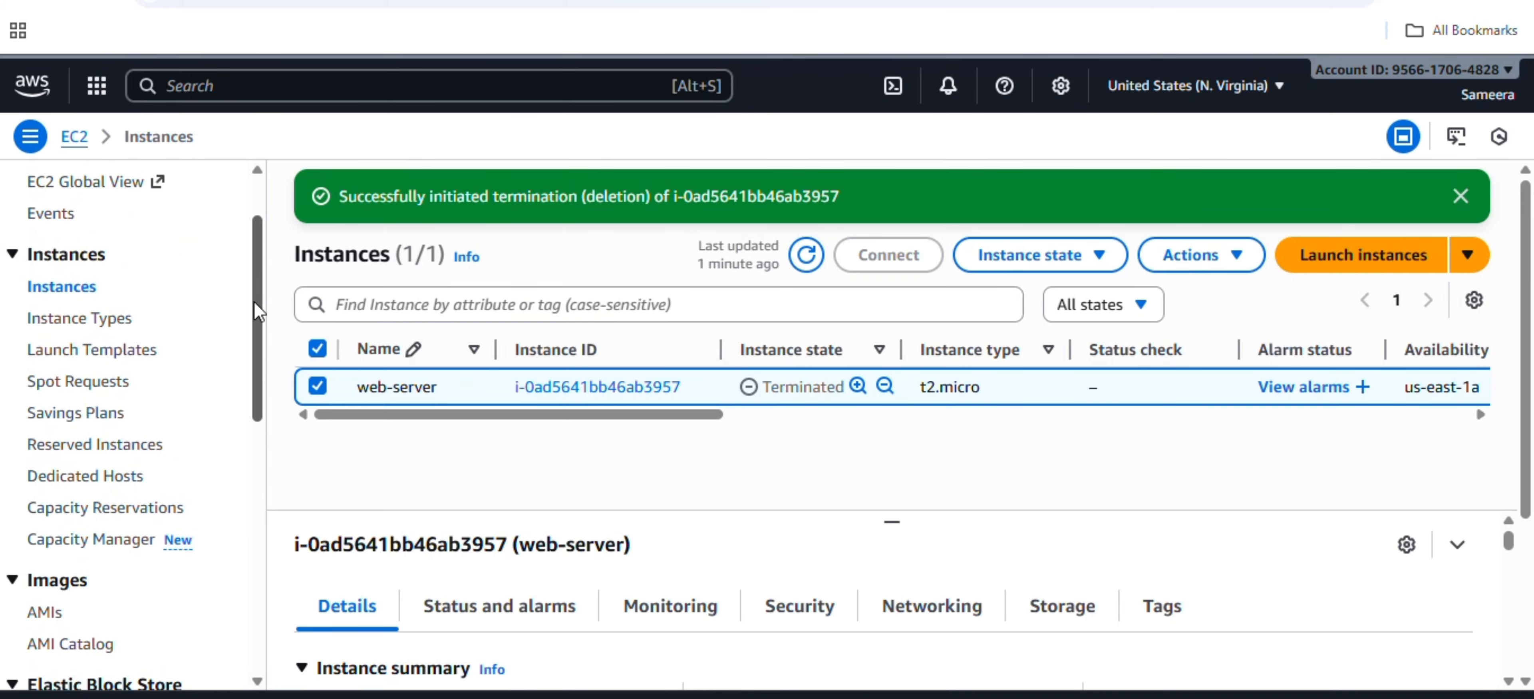